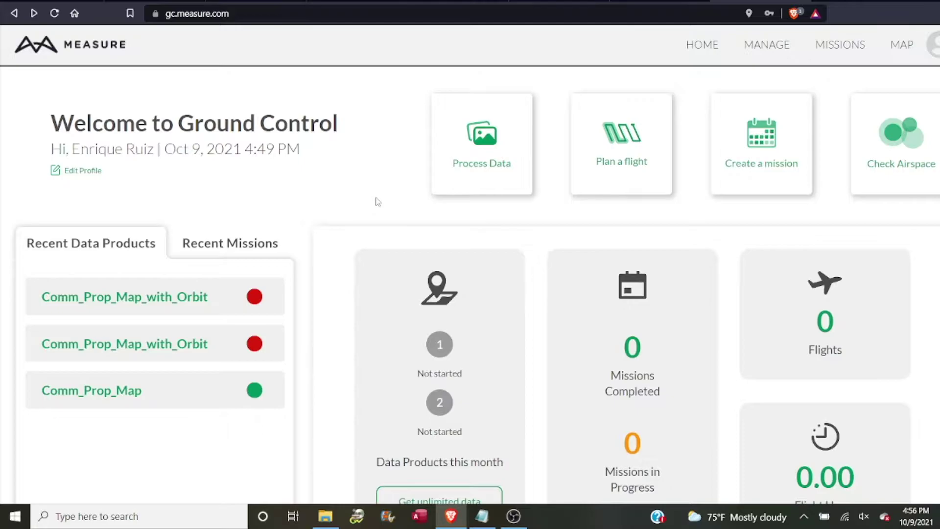
Start a new flight plan and set its location to Teays Valley, WV, USA
click(619, 156)
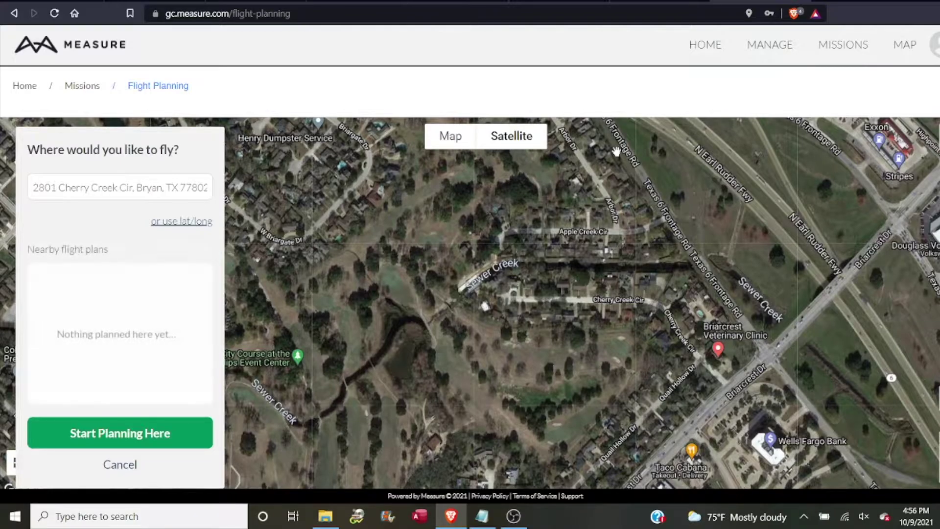
click(157, 190)
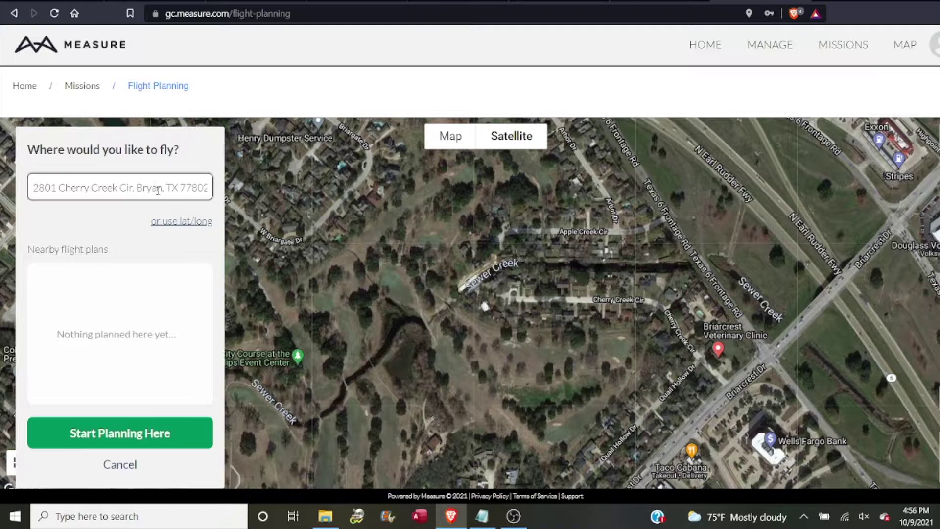
triple_click(157, 190)
text(teays)
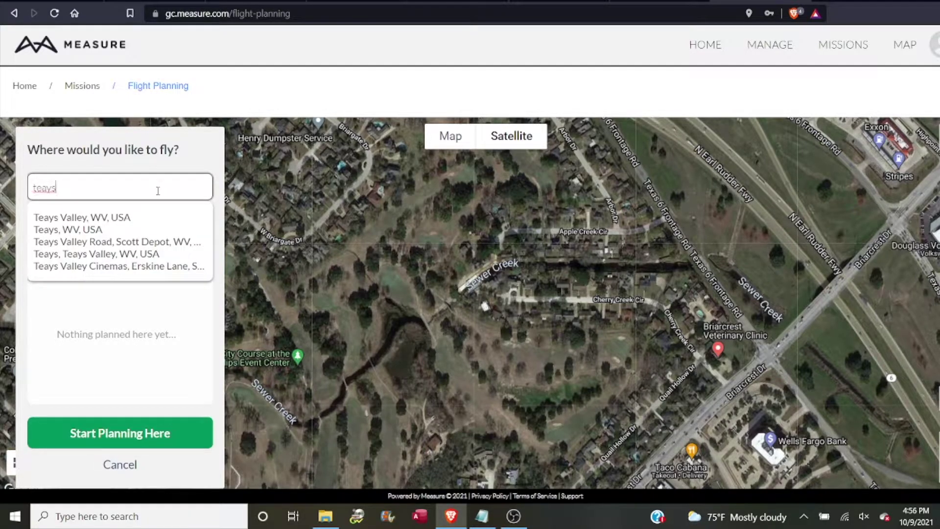
click(119, 218)
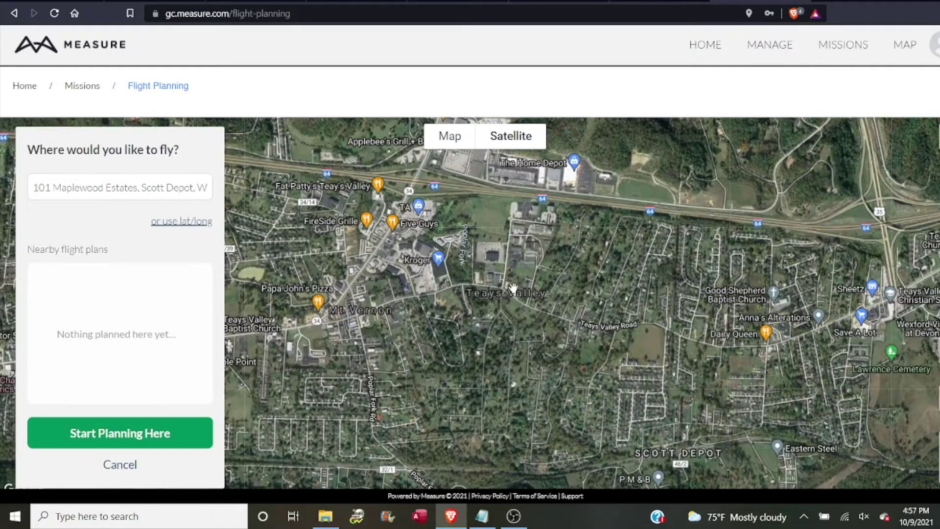
Centre and zoom the satellite map on the field beside Teays Valley Cinemas and start planning there
drag(492, 250, 500, 301)
scroll(500, 302, up, 2)
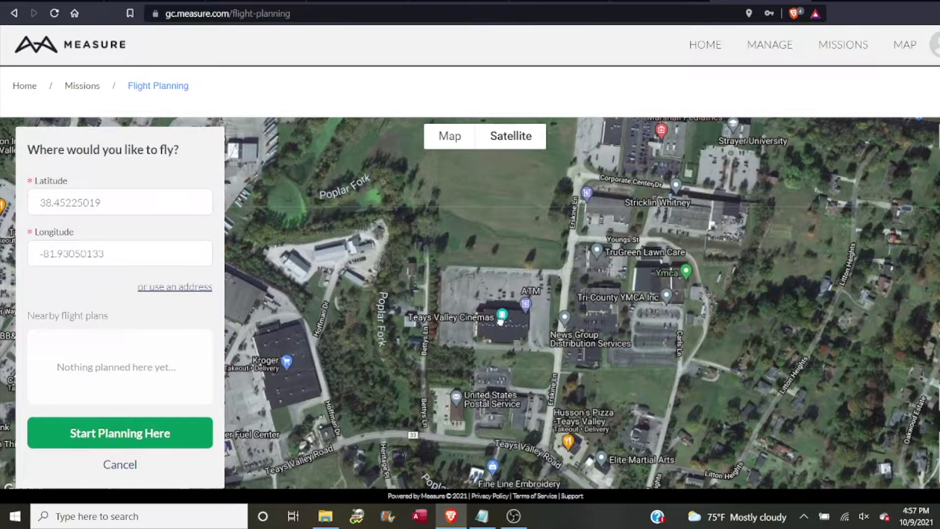
drag(500, 302, 515, 418)
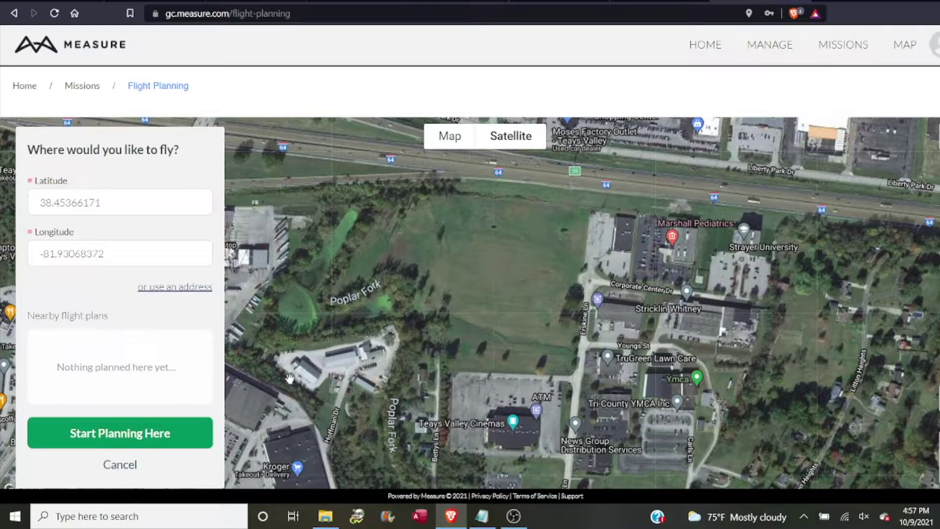
click(141, 435)
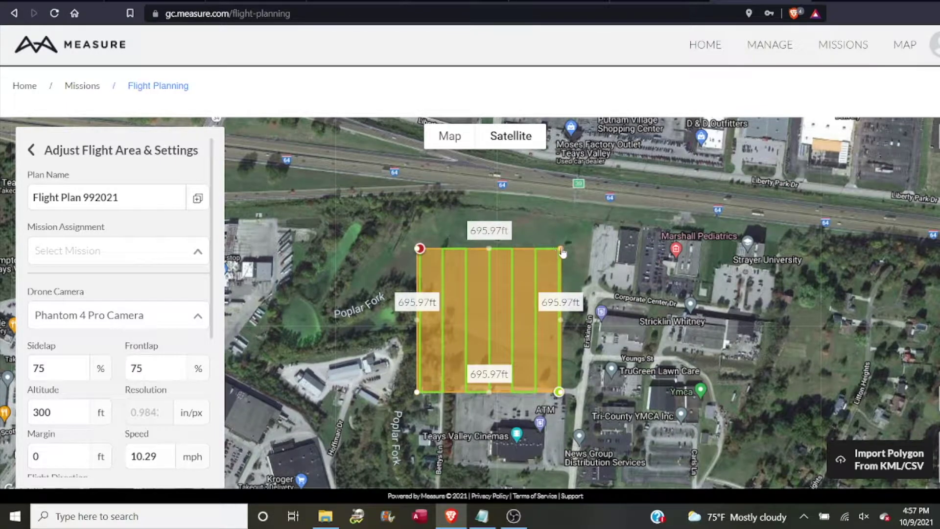
Reshape the survey polygon to cover the field from the highway west past Poplar Fork
drag(562, 252, 614, 191)
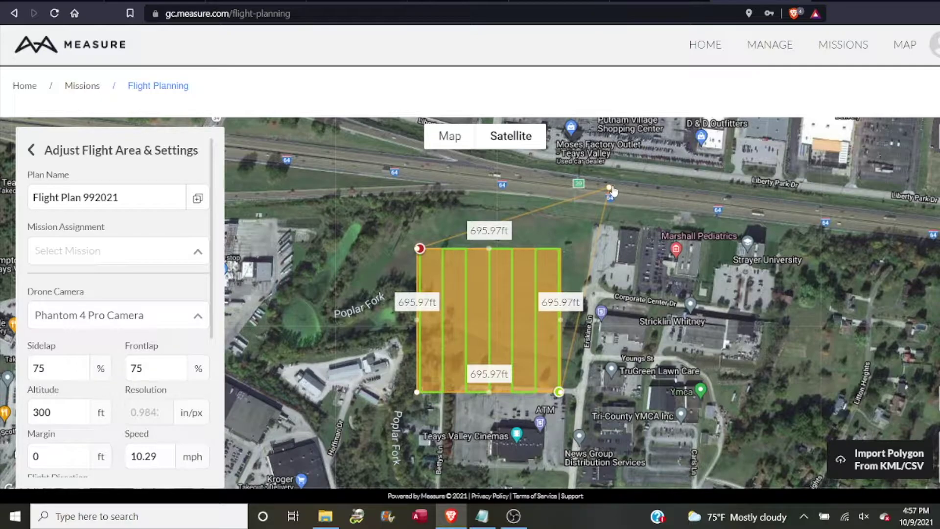
drag(614, 192, 609, 189)
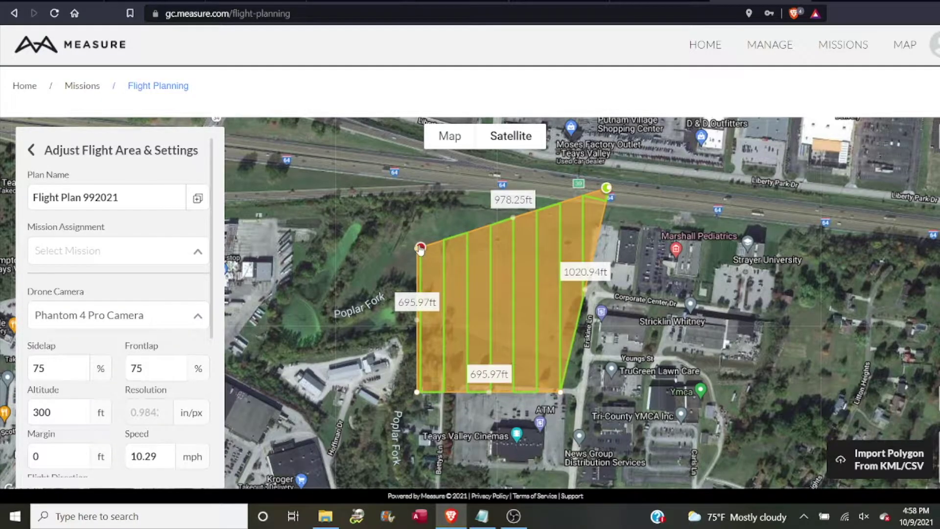
drag(419, 247, 353, 184)
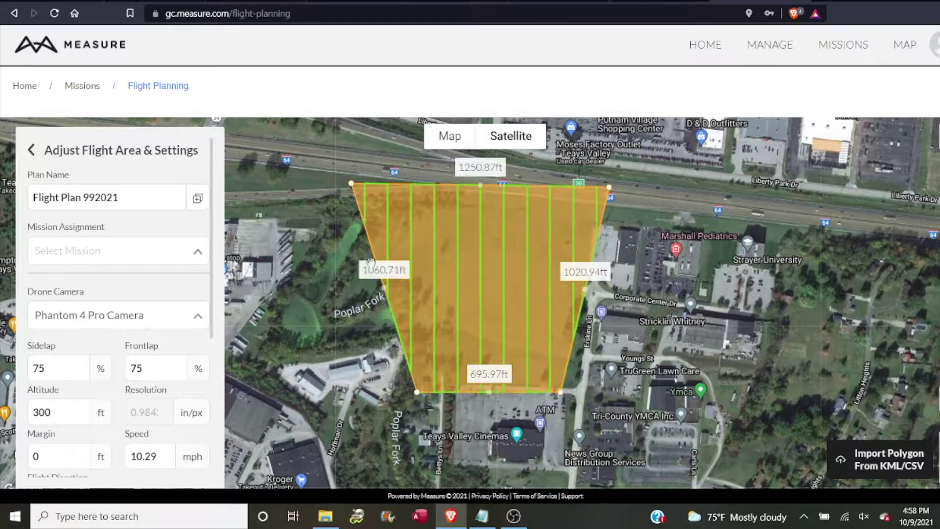
drag(417, 392, 257, 363)
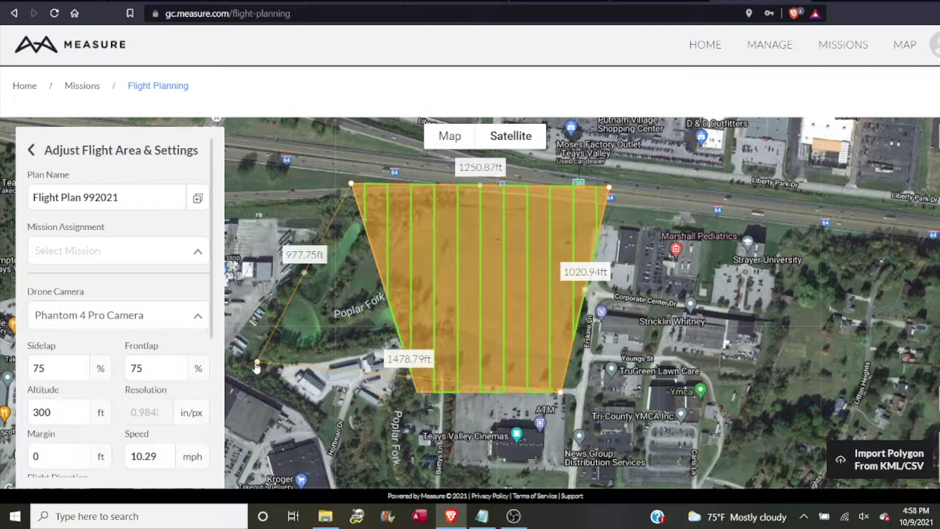
drag(563, 393, 591, 385)
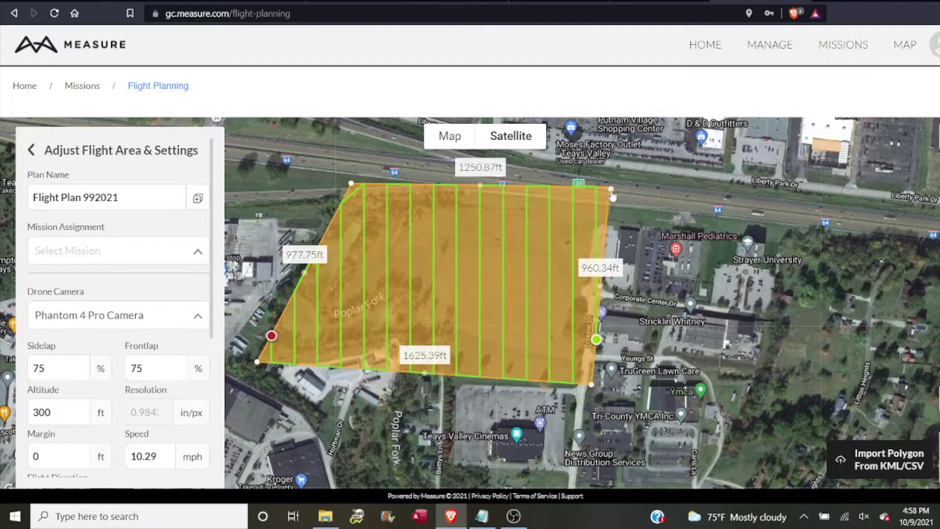
drag(612, 195, 614, 196)
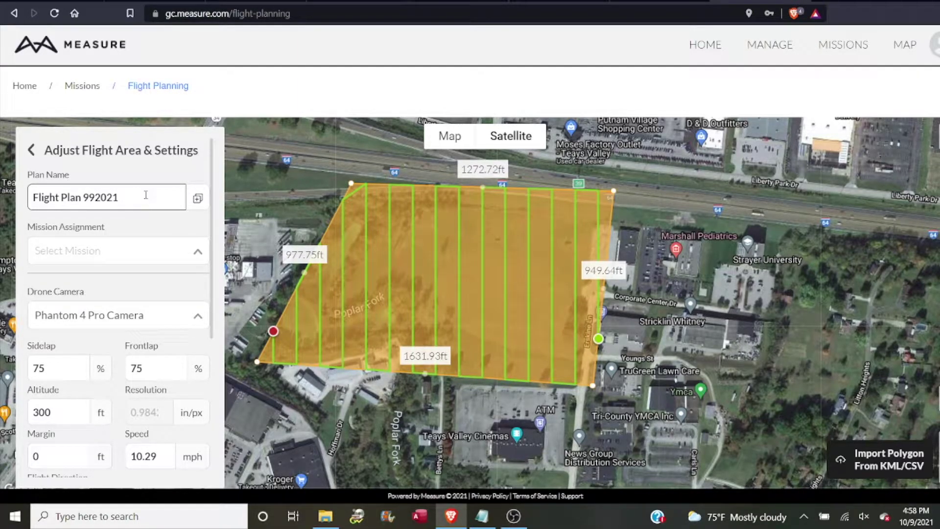
drag(145, 196, 82, 197)
Replace the plan name with 'New Construction - Teays Valley'
key(BackSpace)
key(BackSpace)
key(BackSpace)
key(BackSpace)
key(BackSpace)
key(BackSpace)
key(BackSpace)
key(BackSpace)
key(BackSpace)
key(BackSpace)
key(BackSpace)
key(BackSpace)
key(BackSpace)
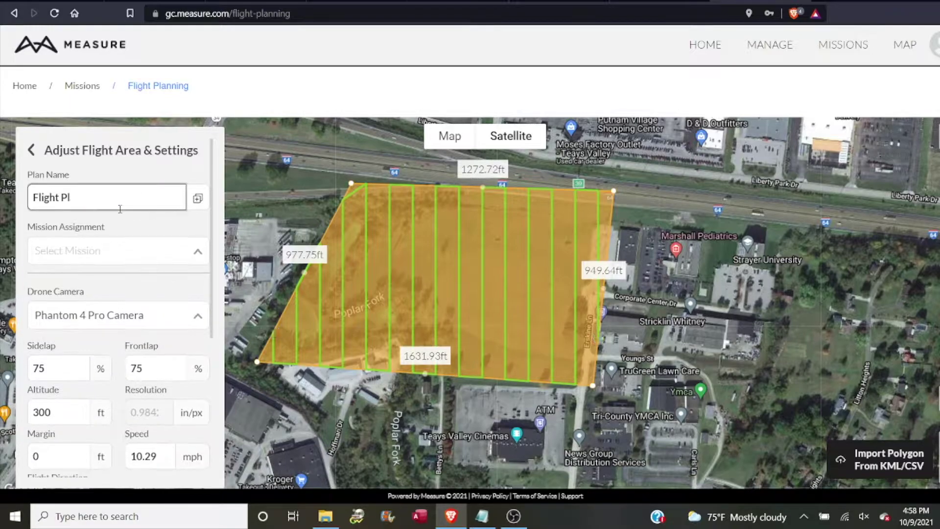
text(New)
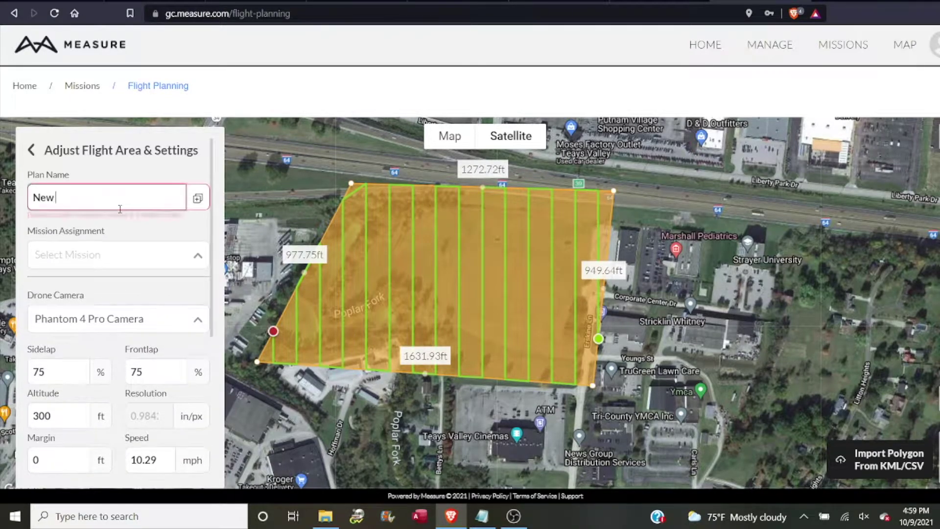
text( Construction -)
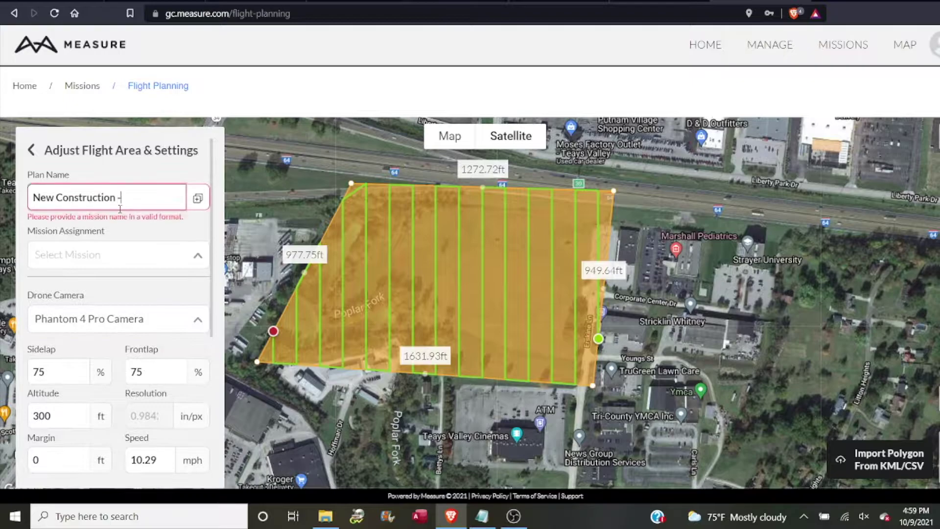
text( T)
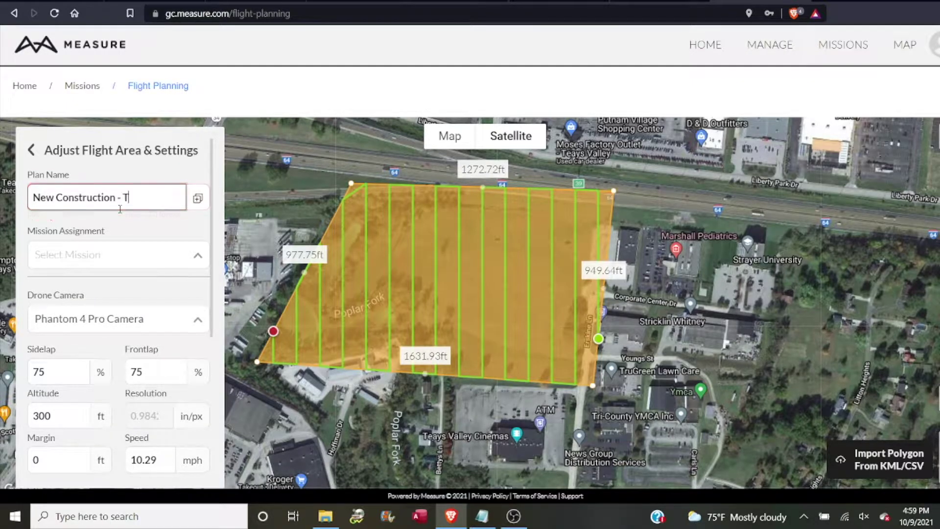
text(eays Valley)
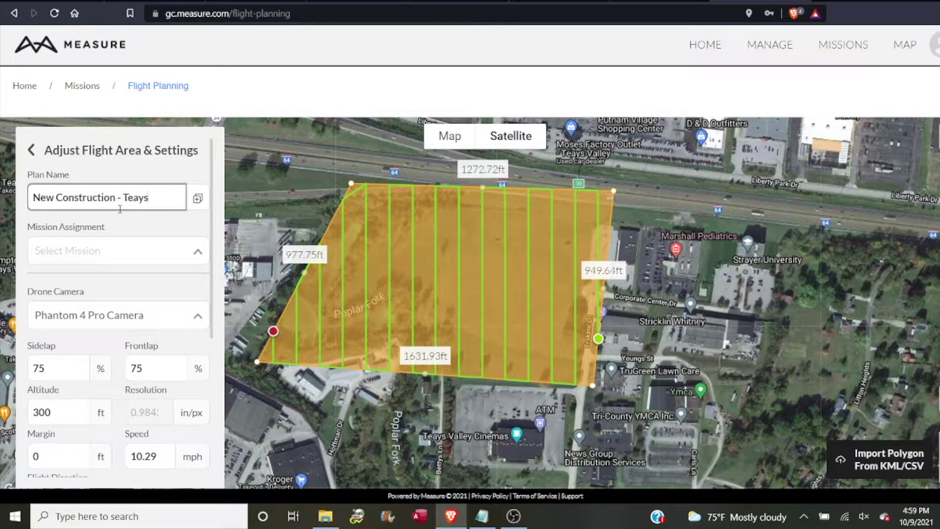
click(196, 198)
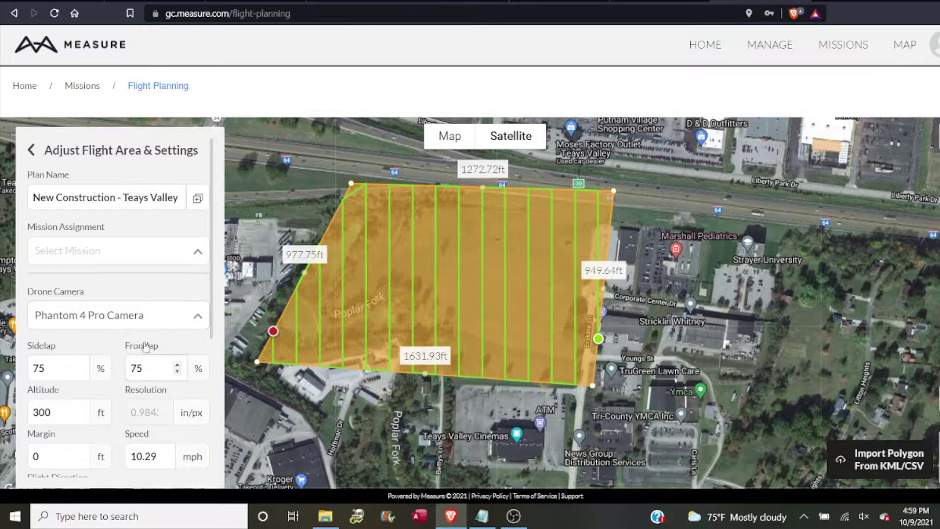
Set both sidelap and frontlap to 80%
drag(80, 372, 80, 371)
click(80, 367)
click(80, 367)
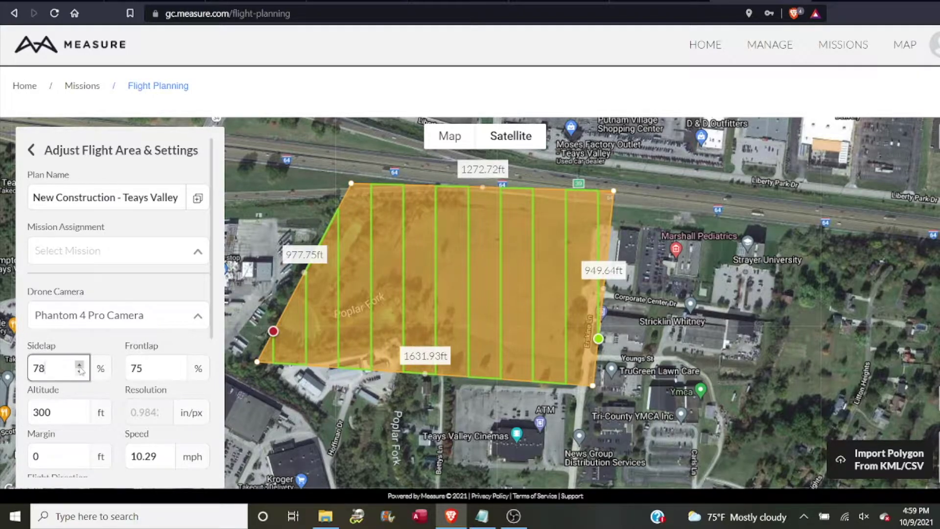
click(80, 367)
click(79, 367)
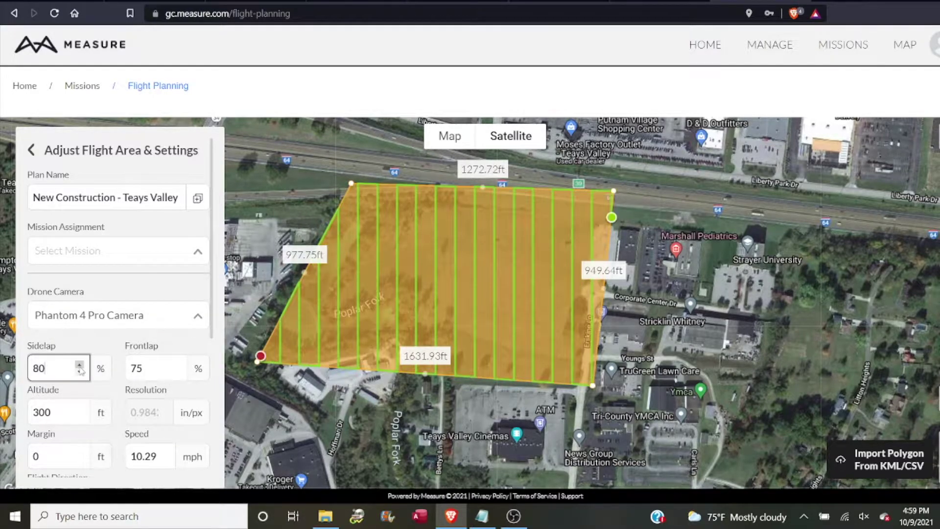
click(177, 365)
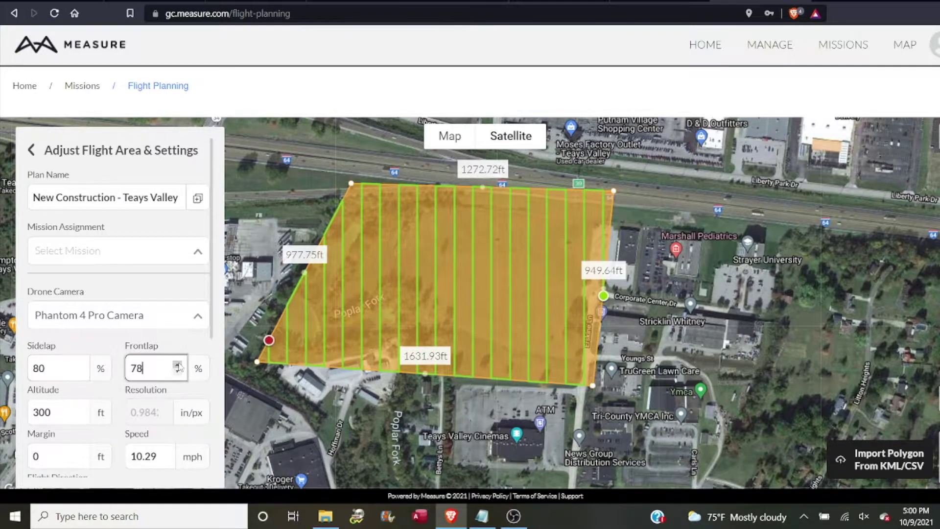
click(177, 365)
click(177, 365)
click(177, 365)
click(178, 365)
Leave the margin at 0 and save the flight plan
scroll(117, 431, down, 2)
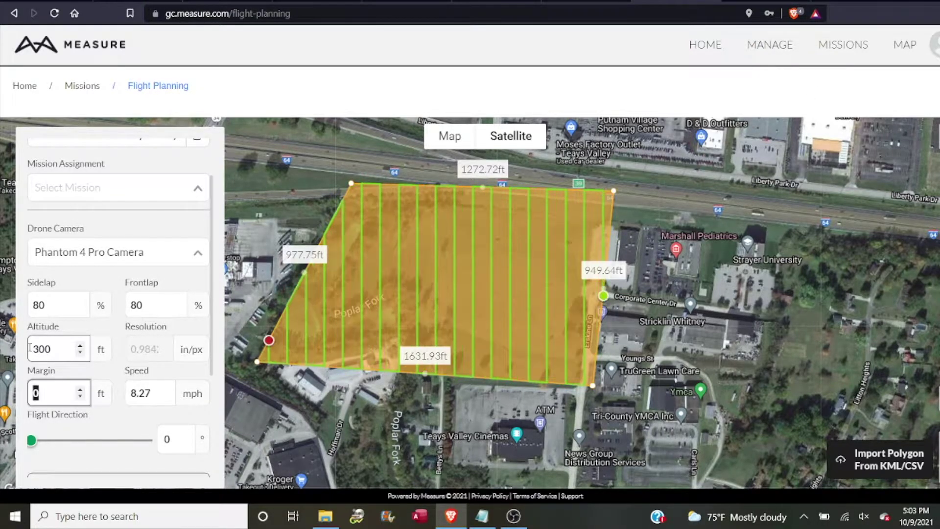
key(Tab)
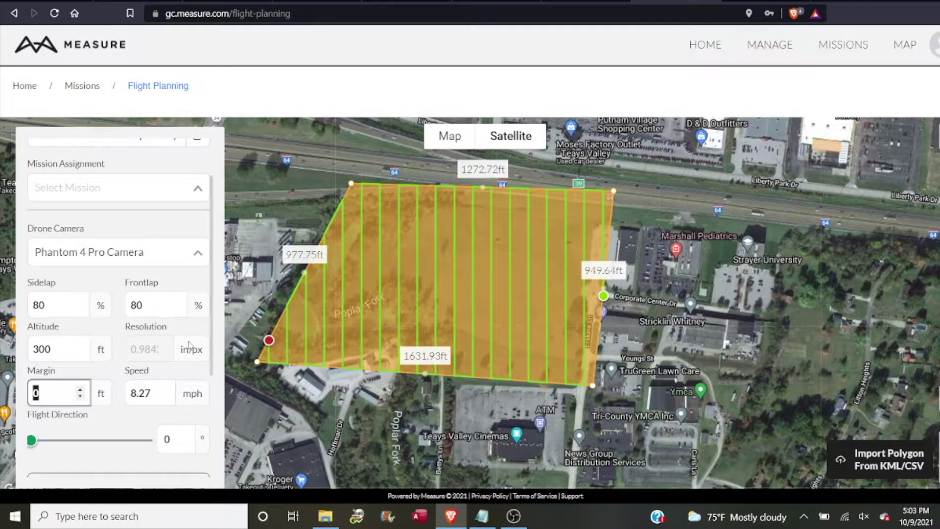
scroll(189, 346, down, 1)
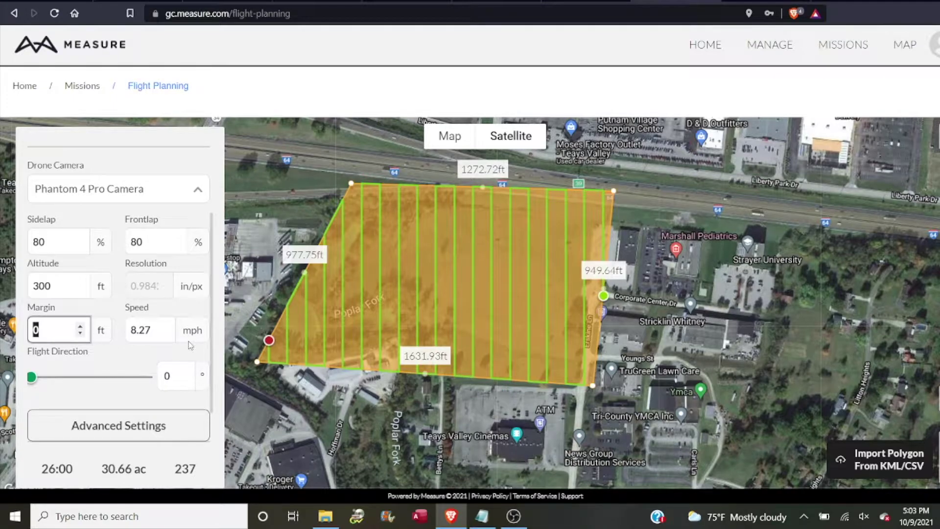
scroll(188, 345, down, 2)
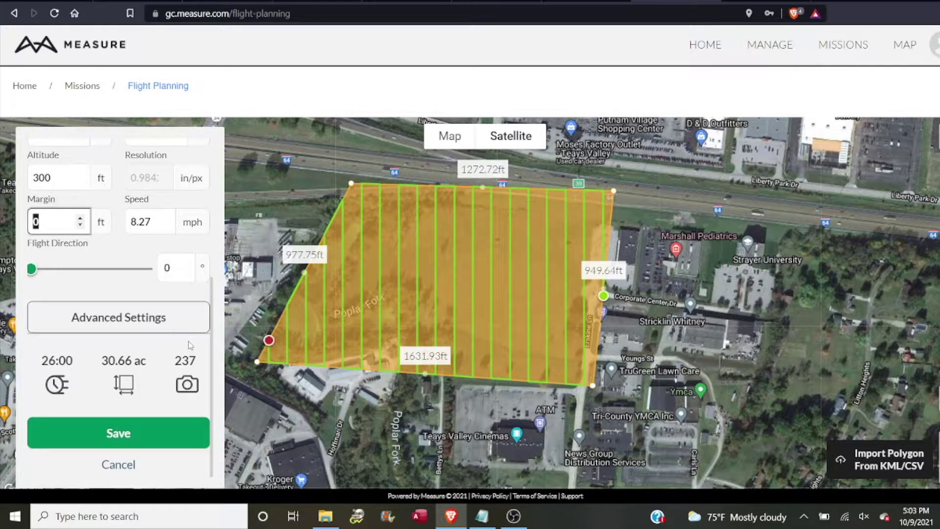
click(195, 387)
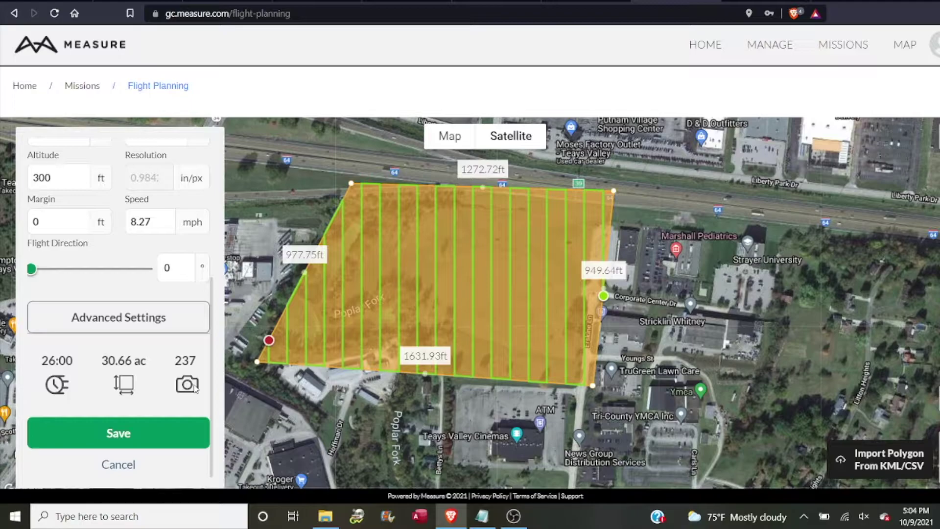
click(150, 433)
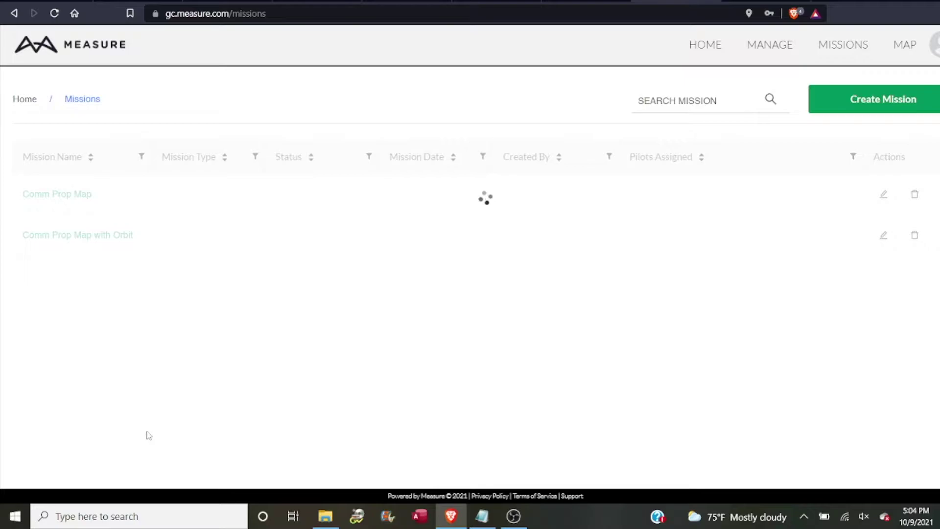
Create a new mission named 'New Construction - Teays Valley' with mission type General
click(859, 104)
click(345, 253)
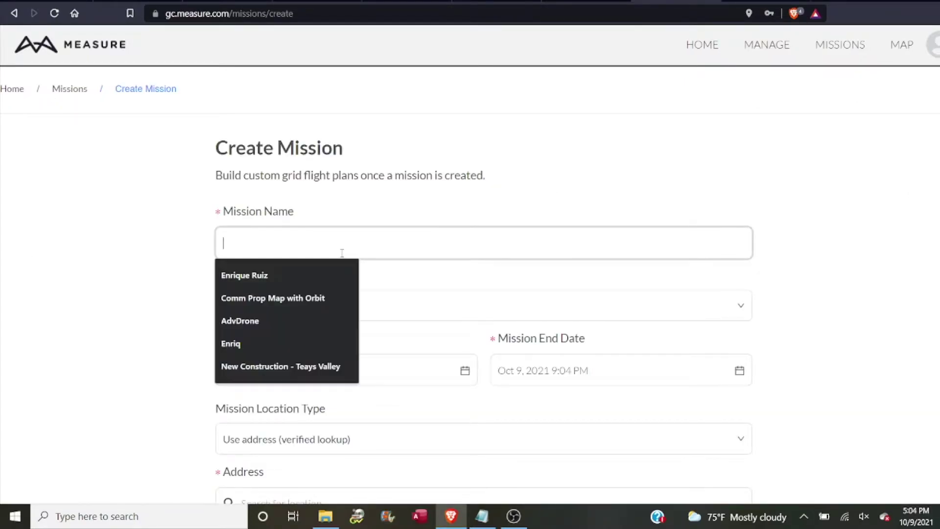
text(New Construction - Teays Valley)
click(338, 275)
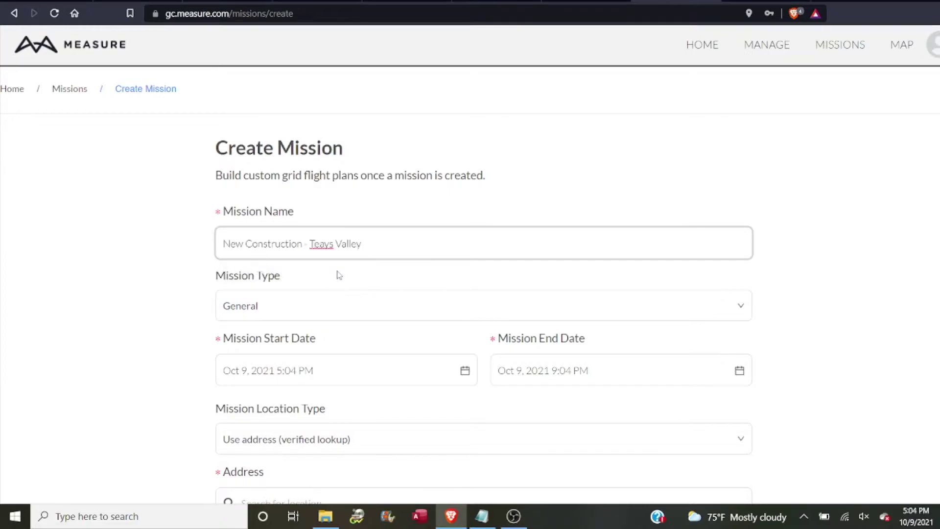
click(323, 306)
scroll(310, 361, down, 2)
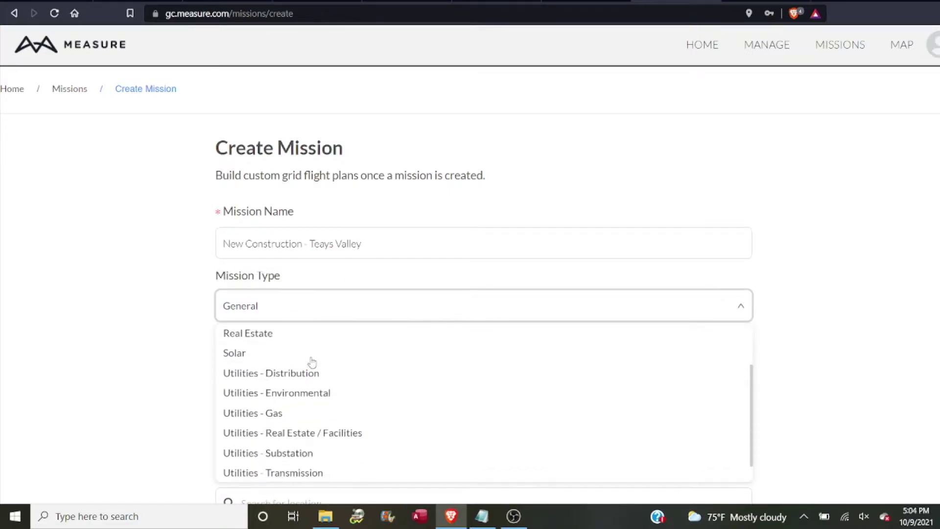
scroll(488, 379, down, 3)
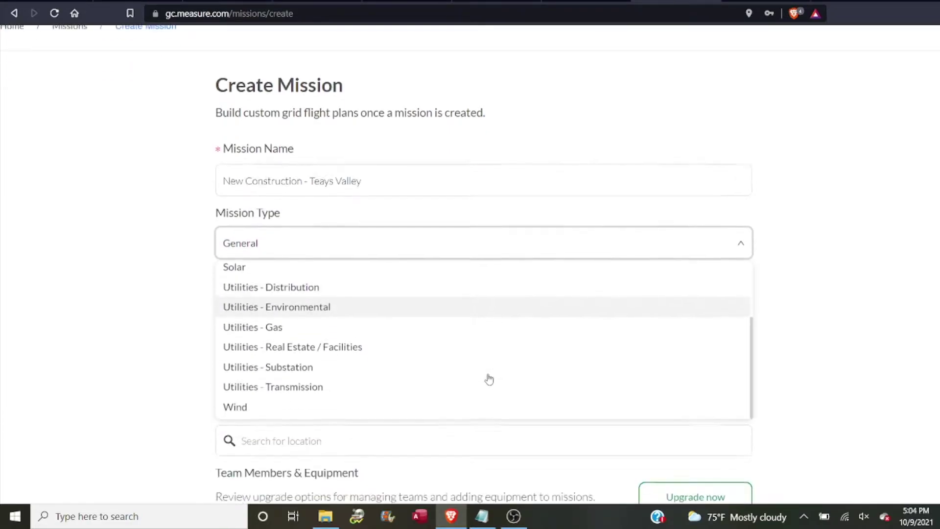
scroll(488, 378, up, 3)
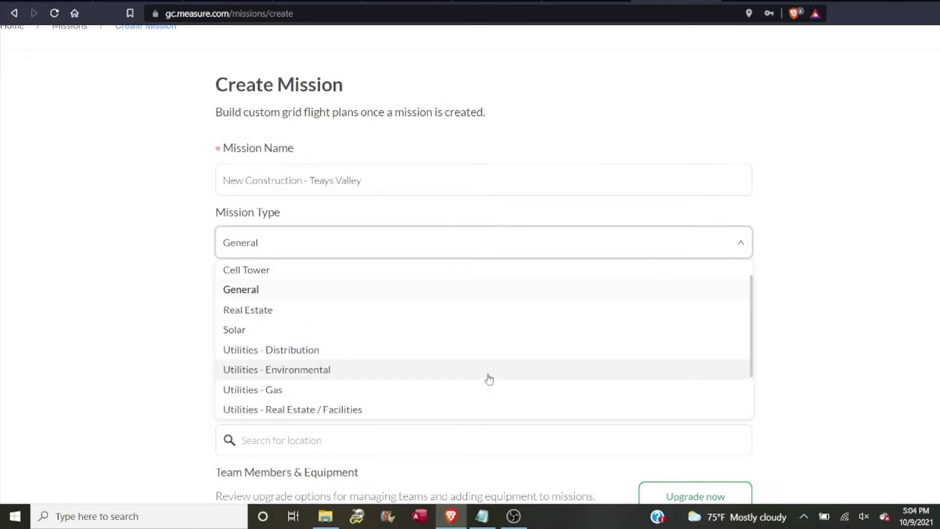
scroll(489, 378, up, 3)
scroll(486, 380, down, 2)
scroll(487, 380, up, 2)
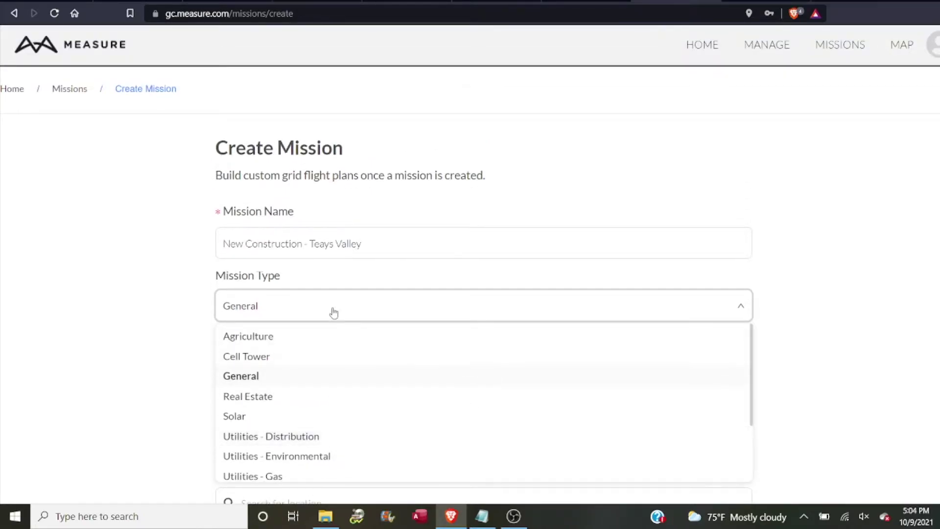
click(334, 313)
scroll(783, 363, down, 1)
Schedule the mission for Oct 10, 2021, from 2:00 PM to 4:00 PM
click(345, 304)
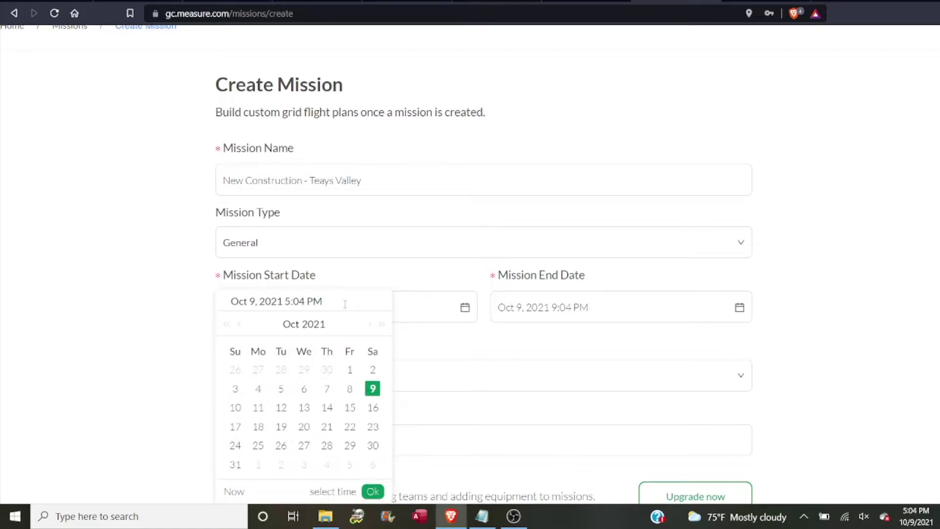
click(235, 407)
double_click(293, 301)
text(2)
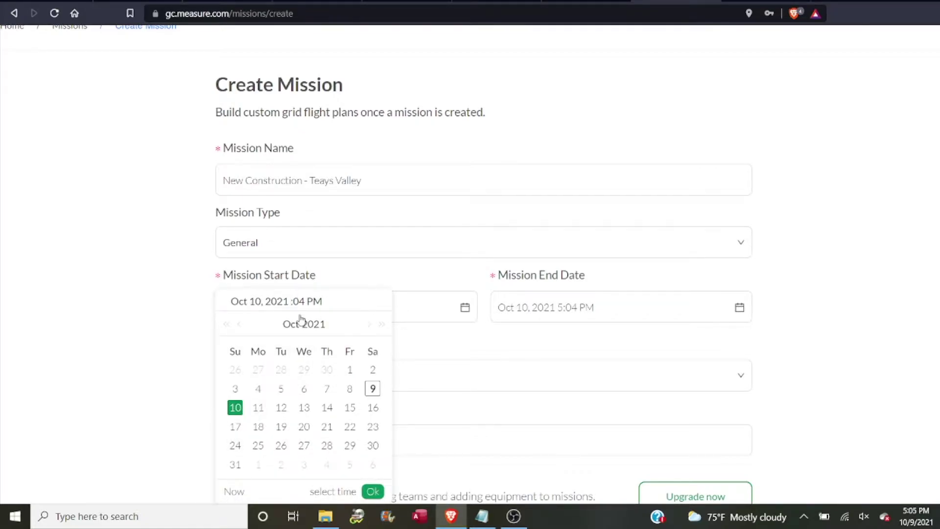
click(333, 491)
scroll(347, 392, up, 2)
click(348, 359)
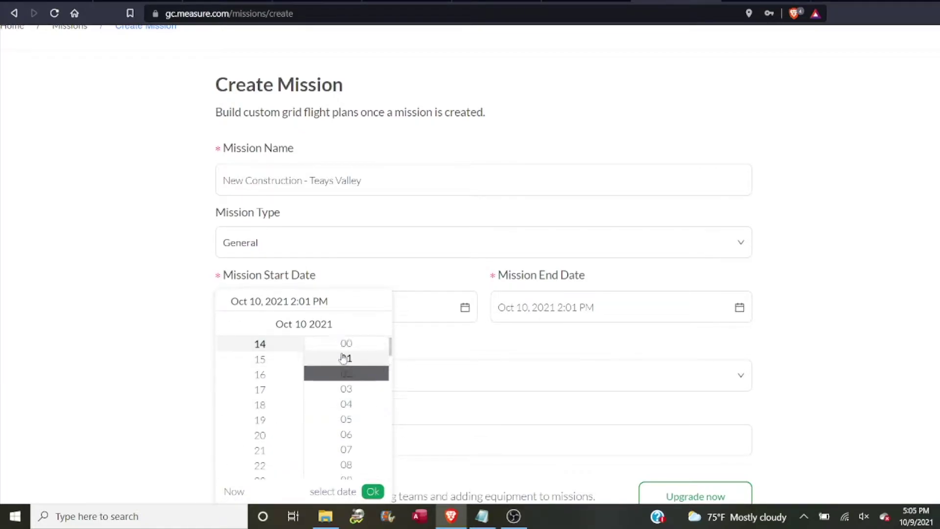
click(348, 344)
click(680, 308)
click(607, 491)
click(535, 374)
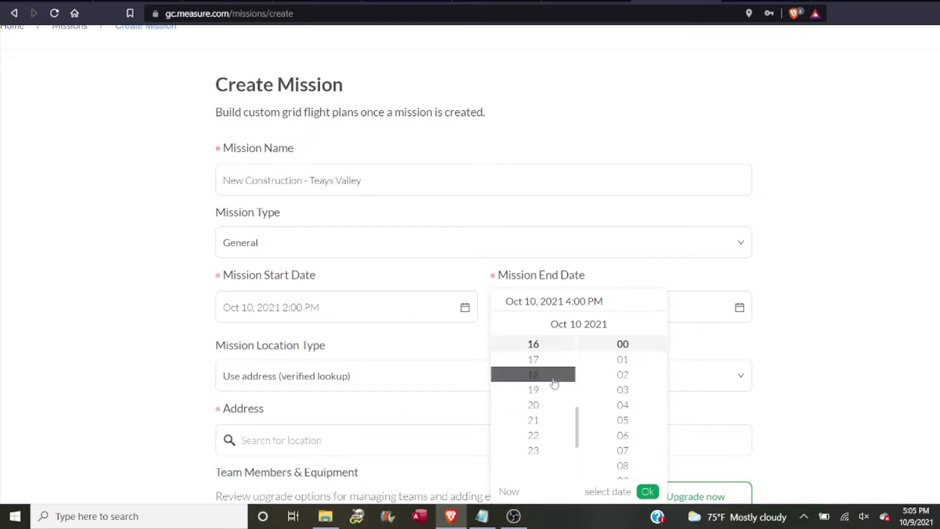
click(647, 491)
Enter the West Virginia site address, confirm airspace was checked, and submit the mission
scroll(543, 400, down, 1)
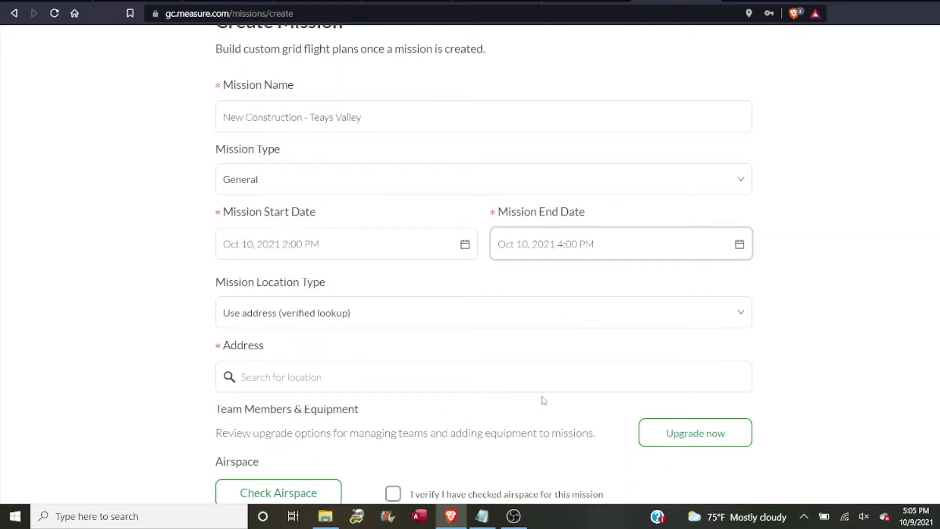
scroll(543, 401, down, 1)
click(243, 313)
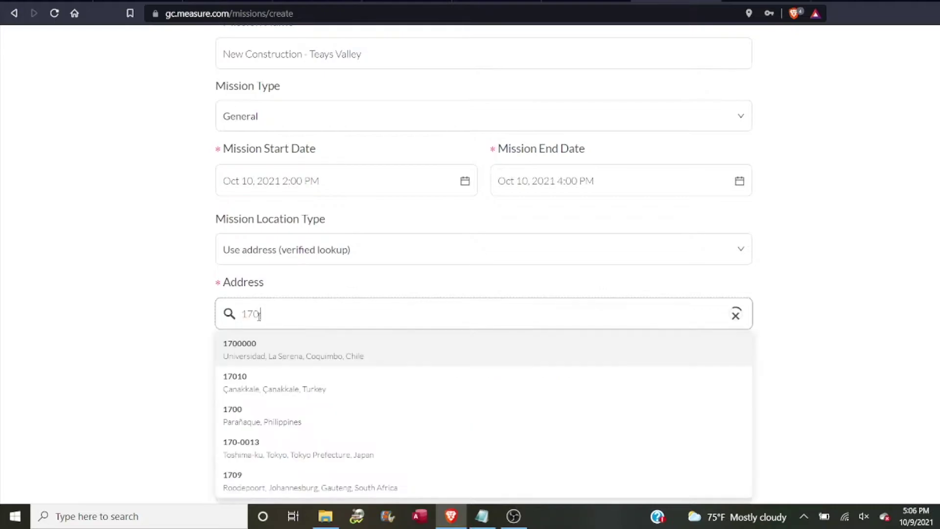
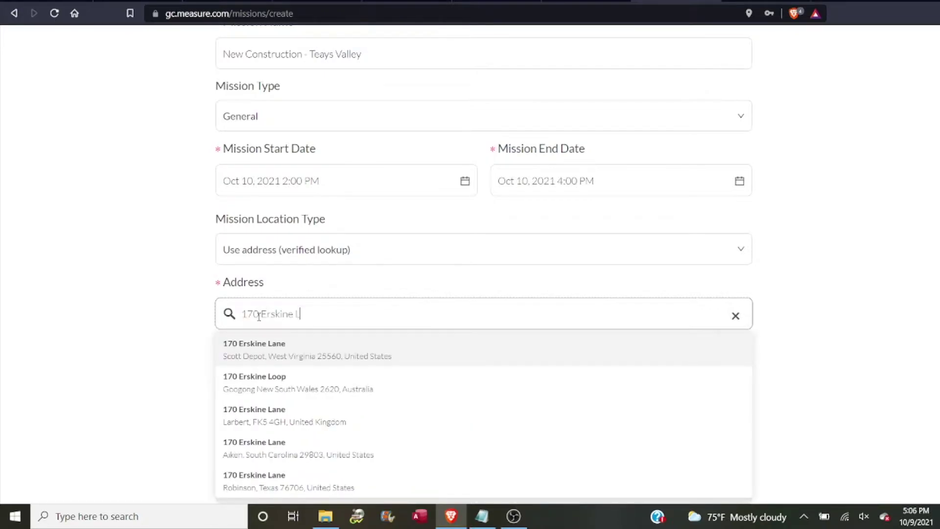
click(259, 364)
scroll(780, 403, down, 1)
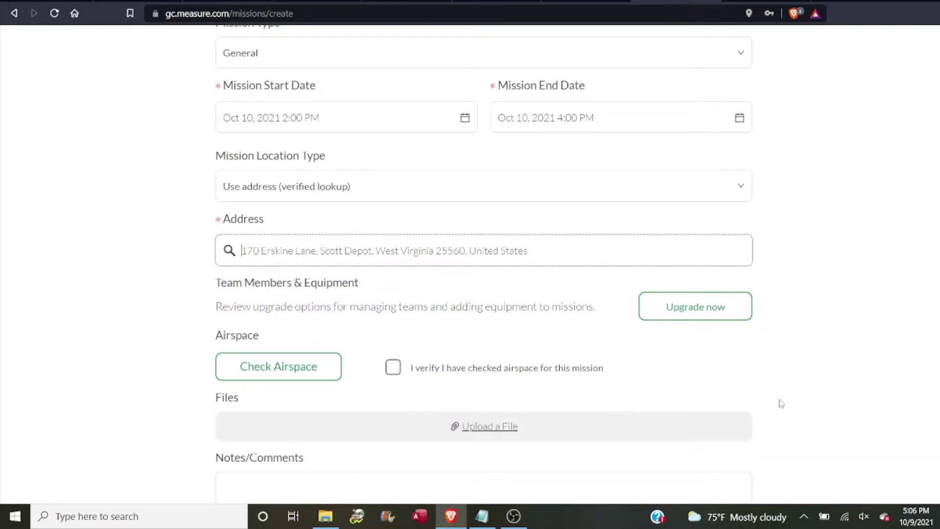
scroll(781, 403, down, 1)
scroll(781, 403, down, 1)
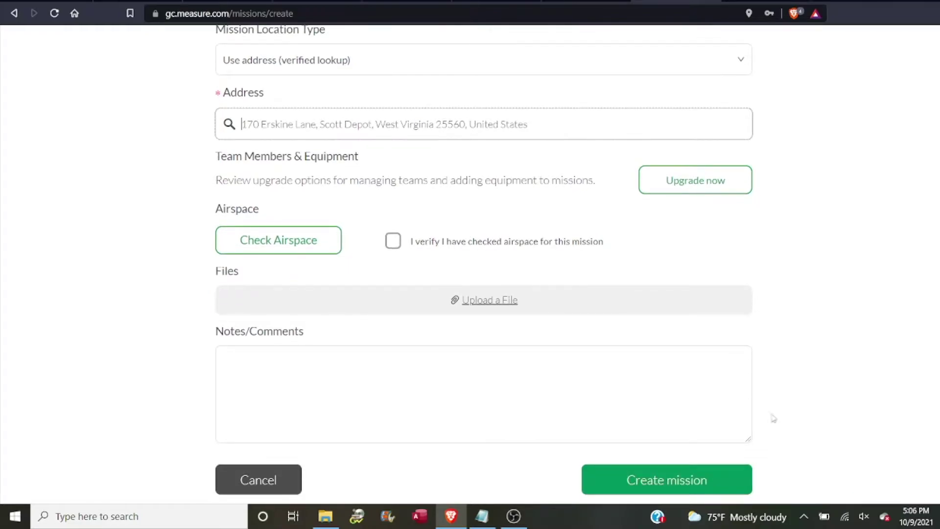
click(395, 241)
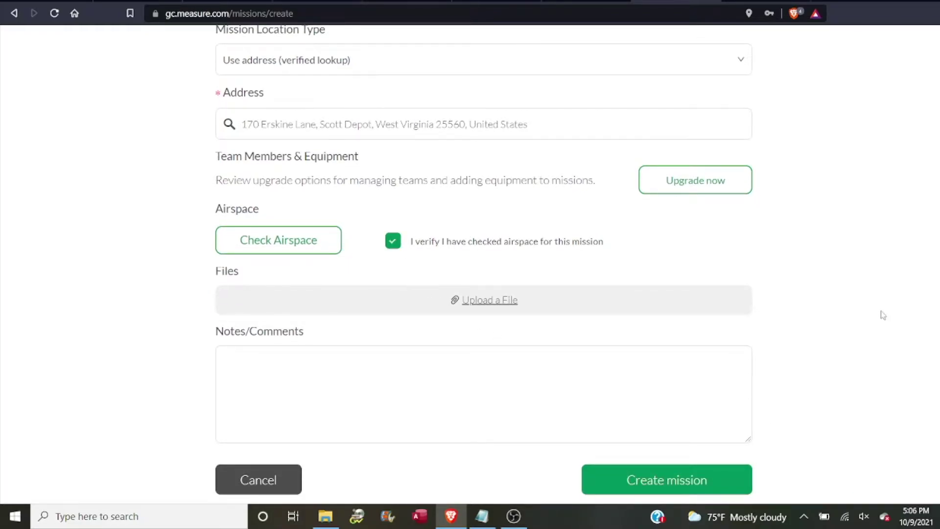
scroll(883, 315, down, 1)
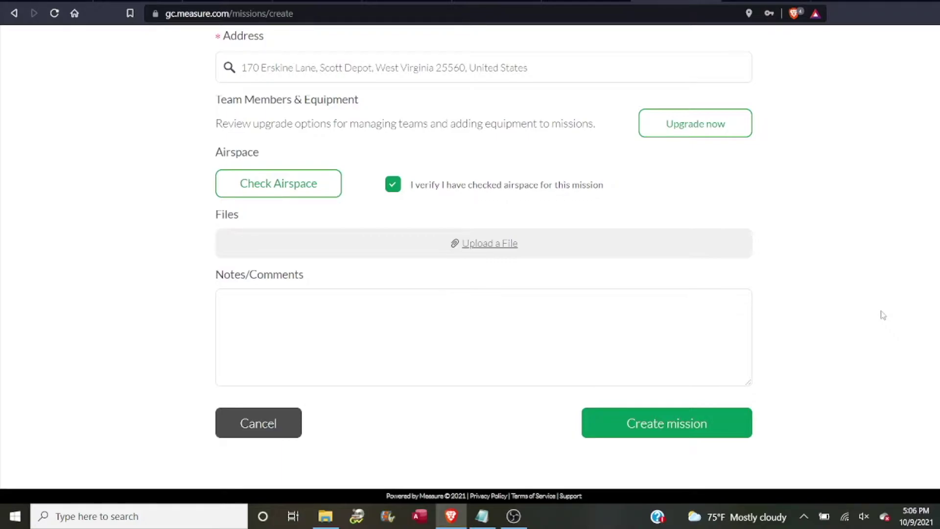
click(688, 424)
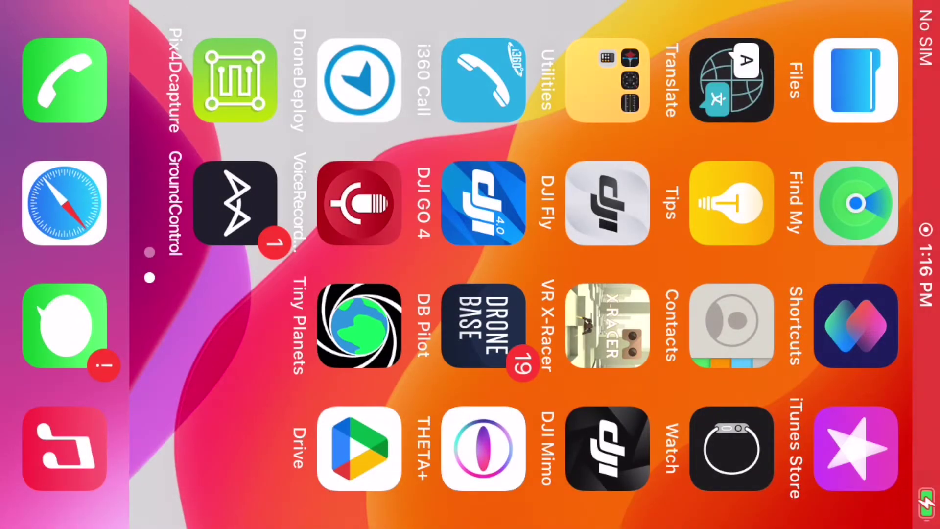
Launch the Ground Control app and open the saved GRID flight plans
click(235, 203)
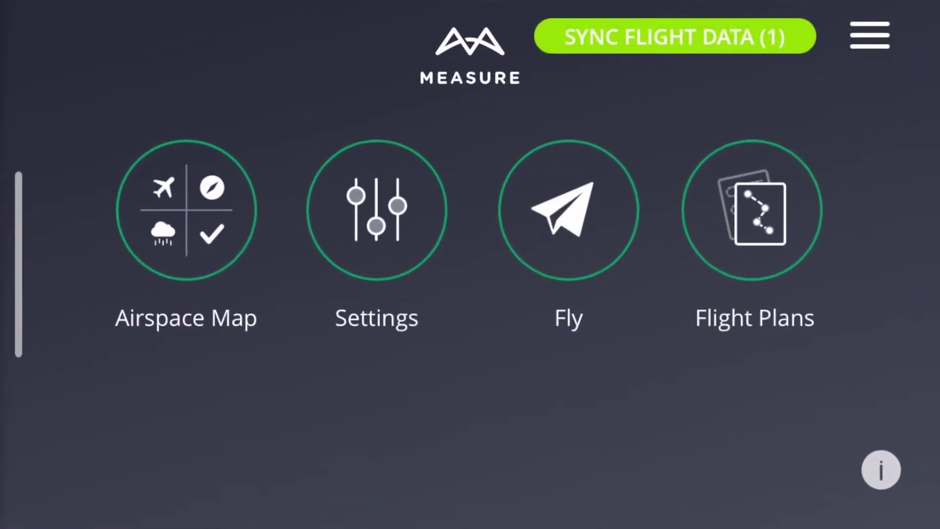
click(752, 211)
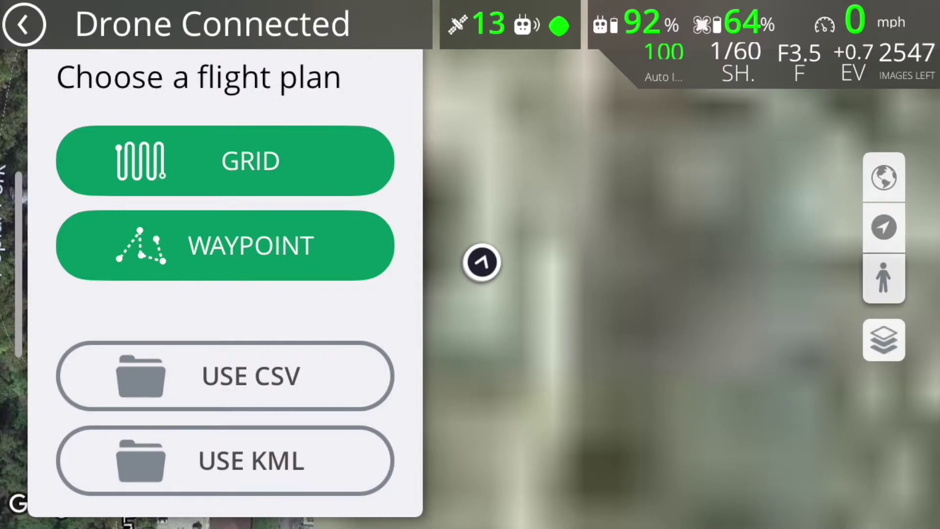
click(226, 161)
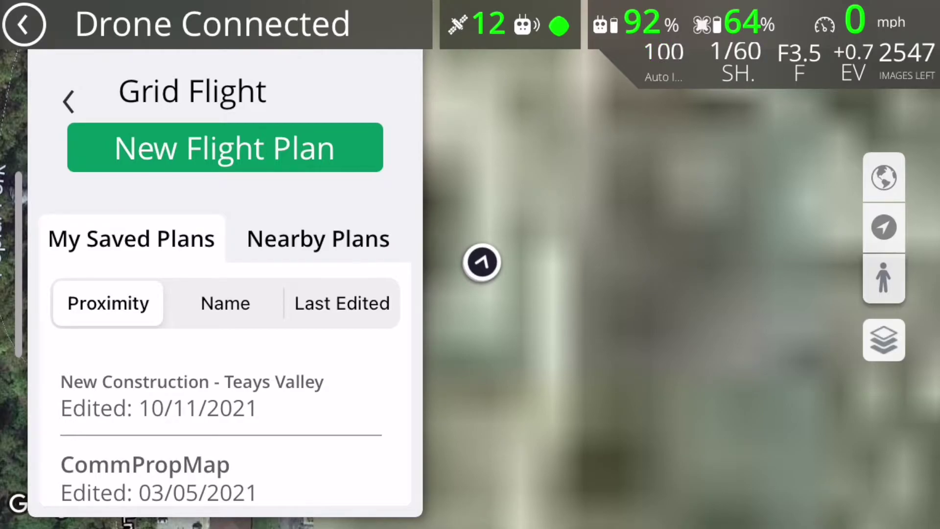
Load the New Construction - Teays Valley plan and review its 300 ft, 8.2 mph flight settings
click(192, 395)
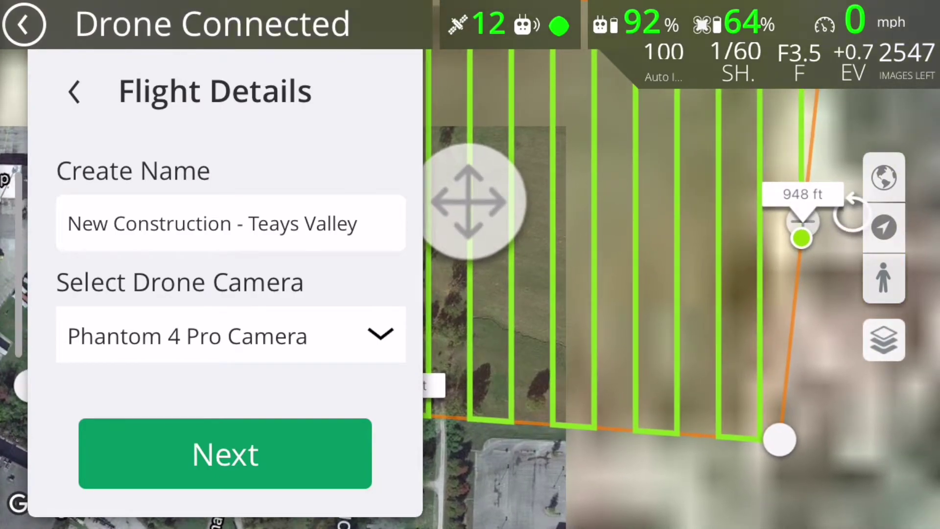
click(225, 454)
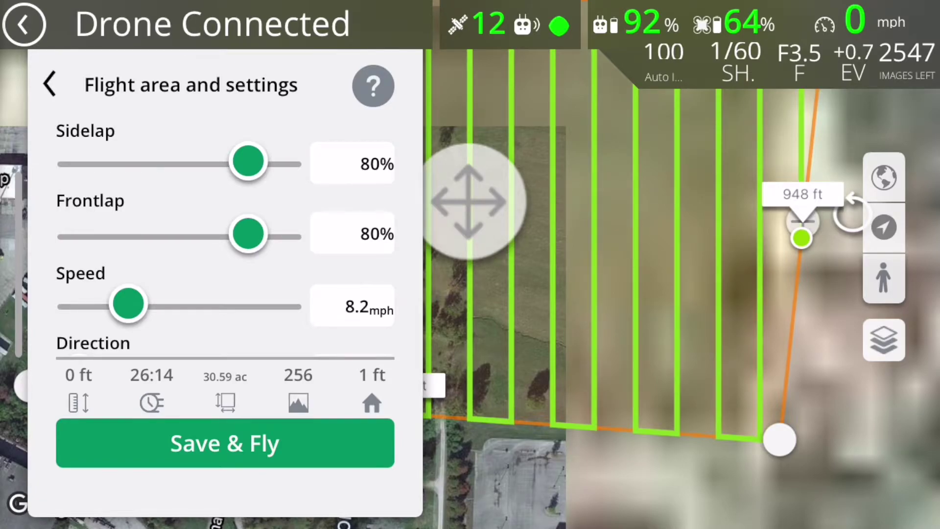
scroll(225, 206, down, 5)
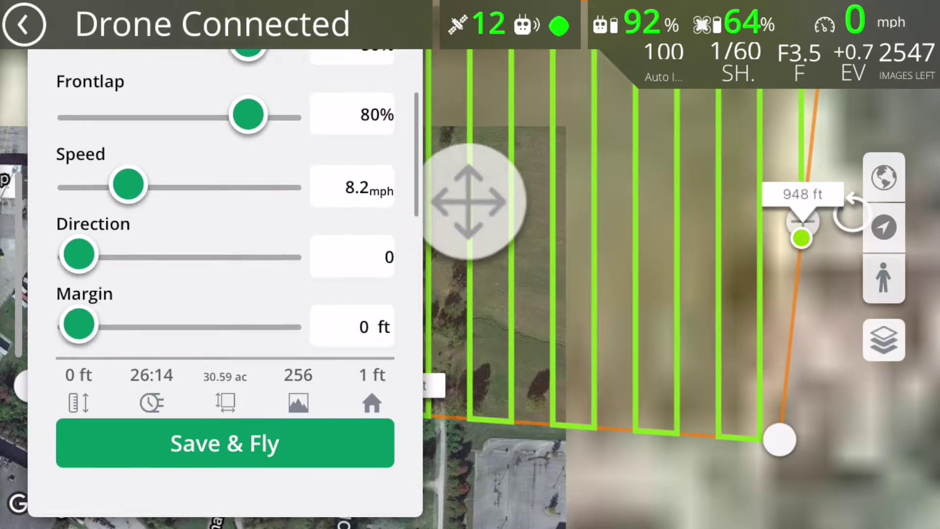
scroll(225, 206, down, 2)
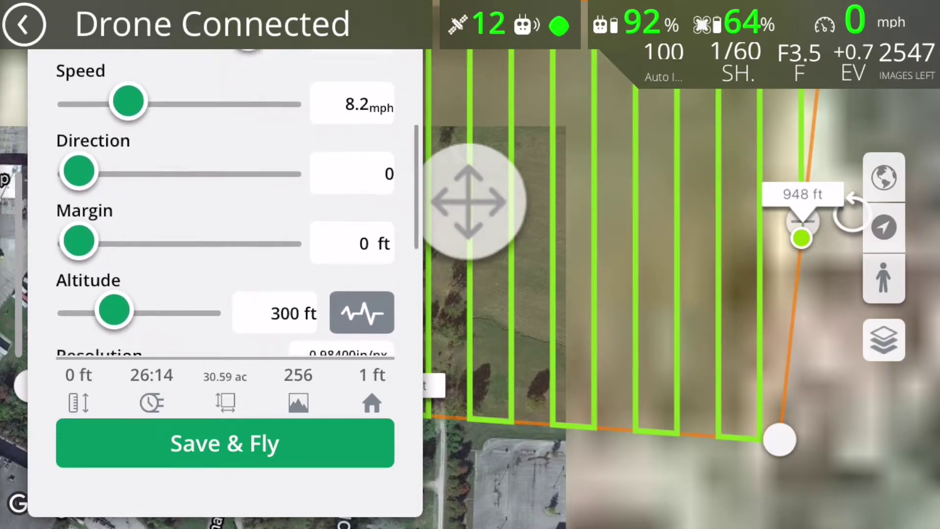
scroll(225, 206, down, 1)
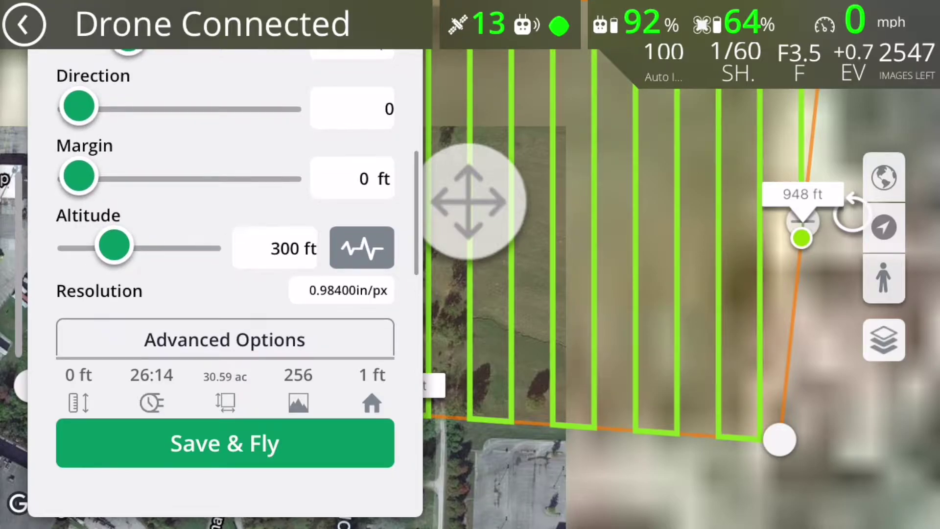
scroll(225, 206, down, 3)
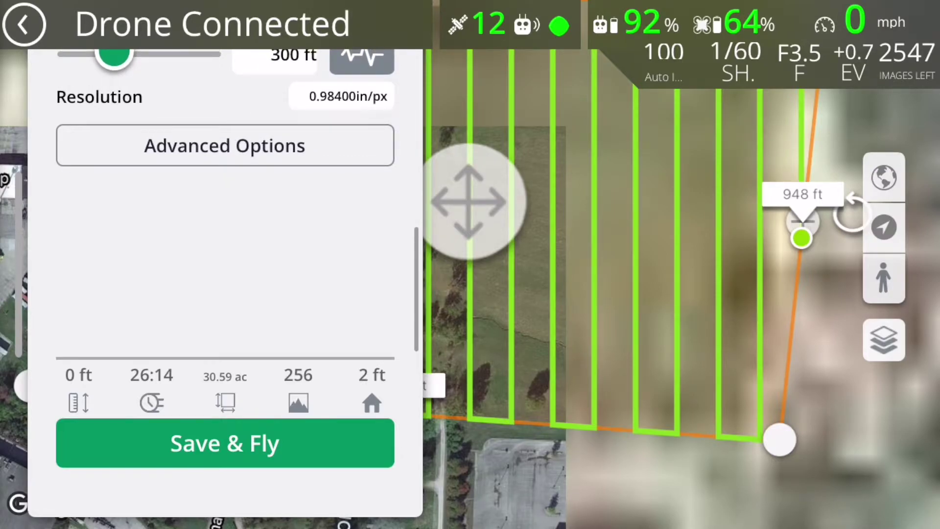
Save the plan, launch the flight after the preflight checklist, and show the live camera feed
click(225, 444)
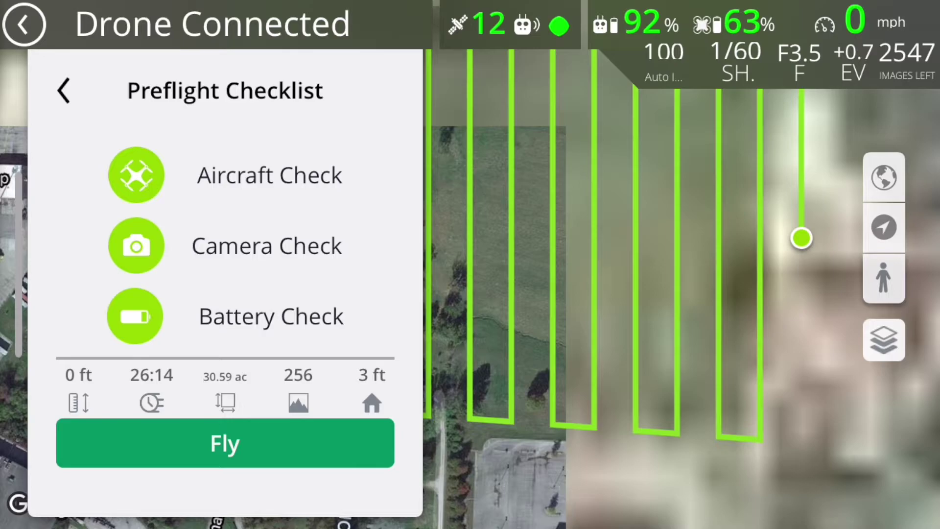
click(224, 443)
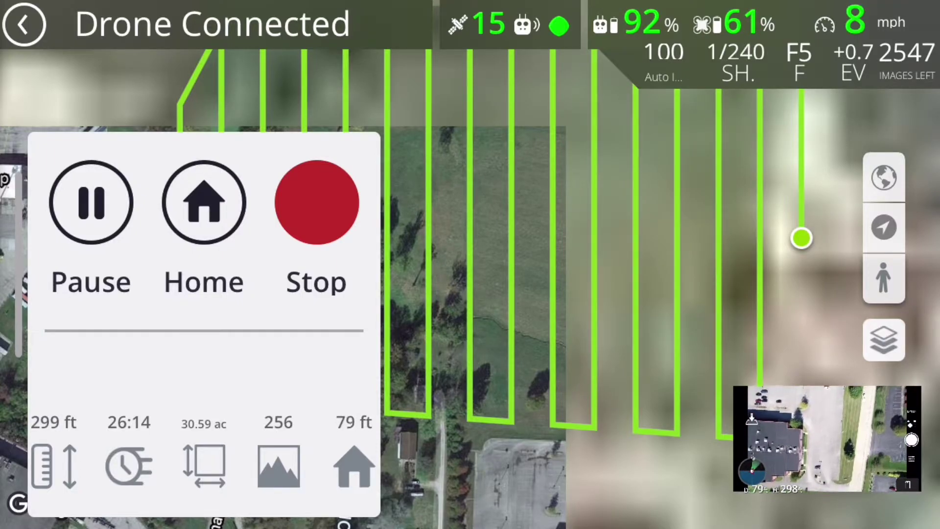
click(827, 438)
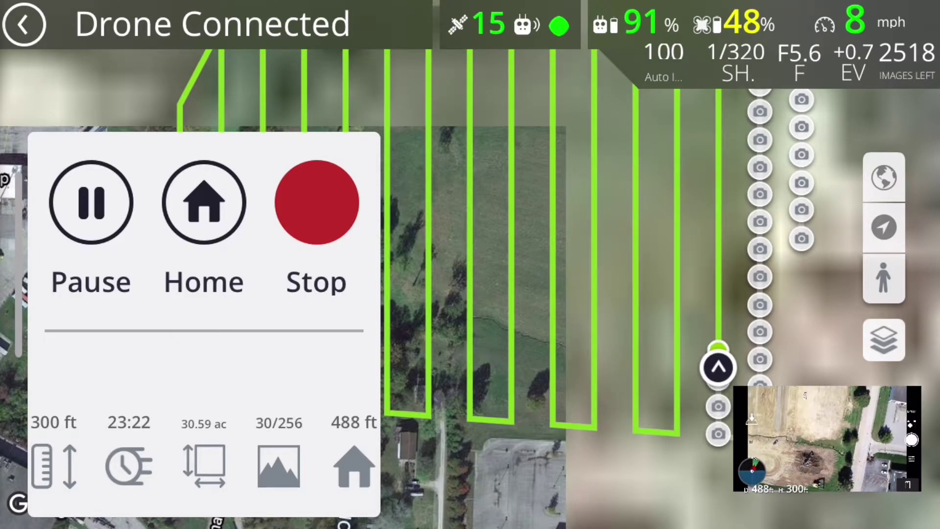
Swap the inset back to the drone's full-screen camera feed
click(827, 438)
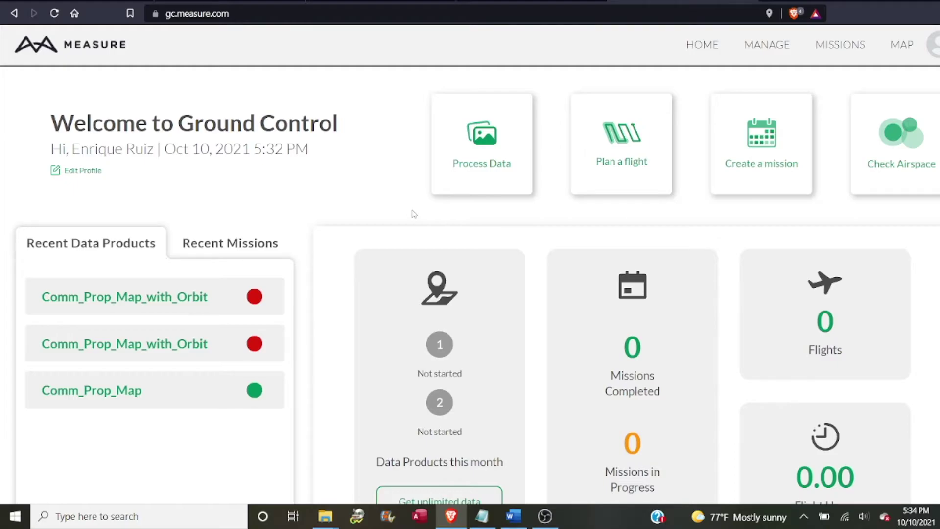
Start a new mapping product and link it to the New Construction - Teays Valley mission
click(456, 166)
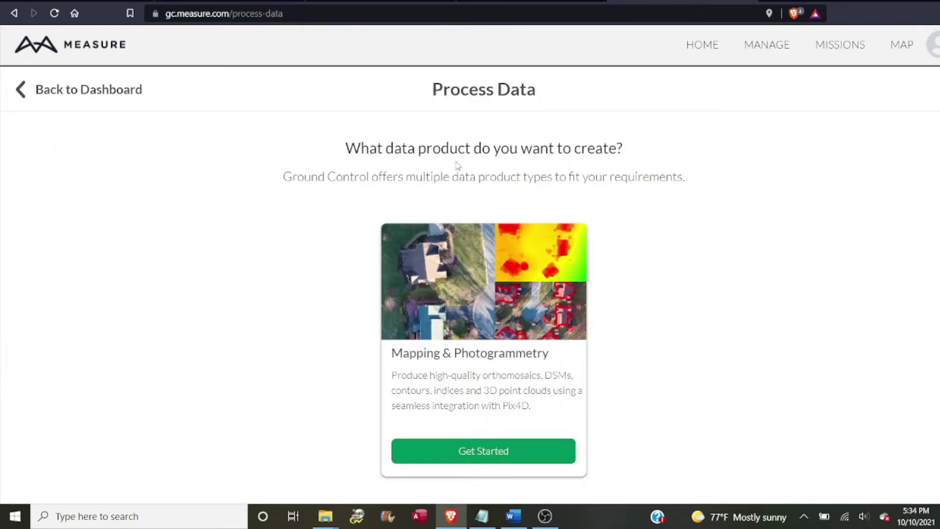
click(478, 455)
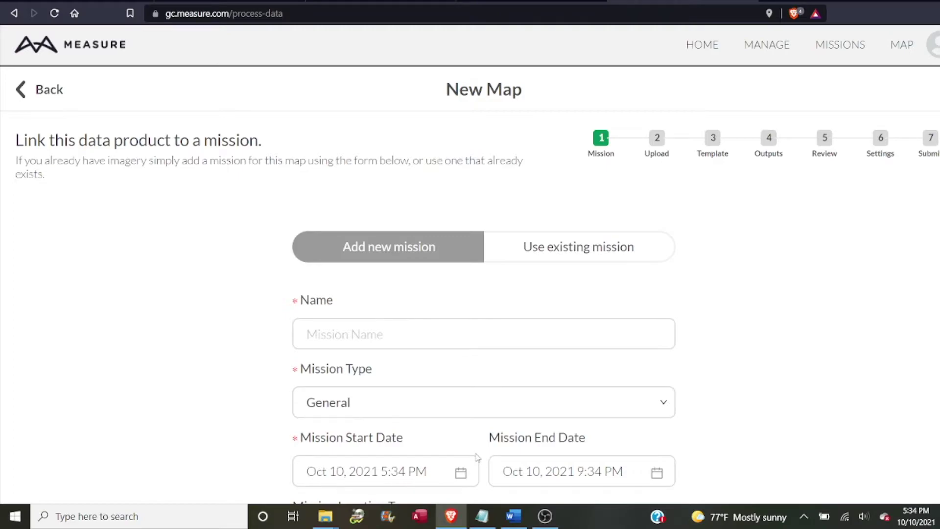
click(571, 249)
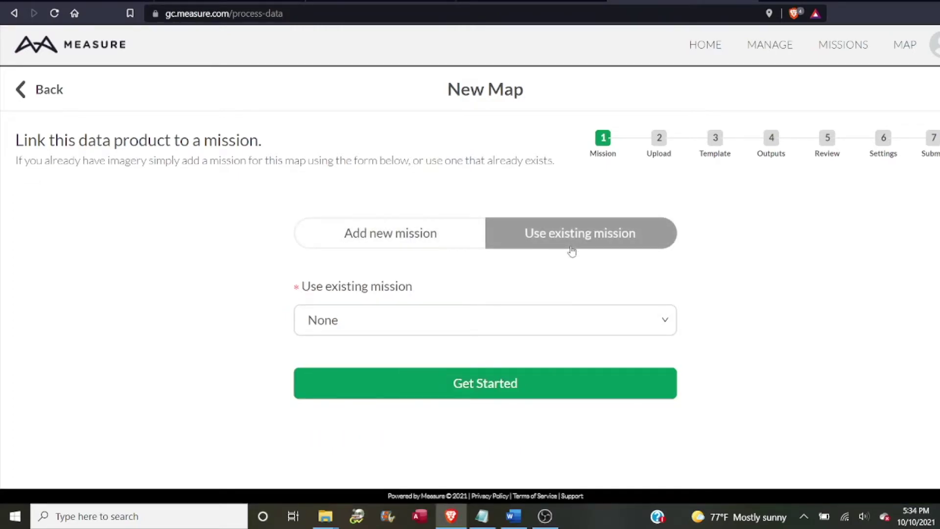
click(595, 322)
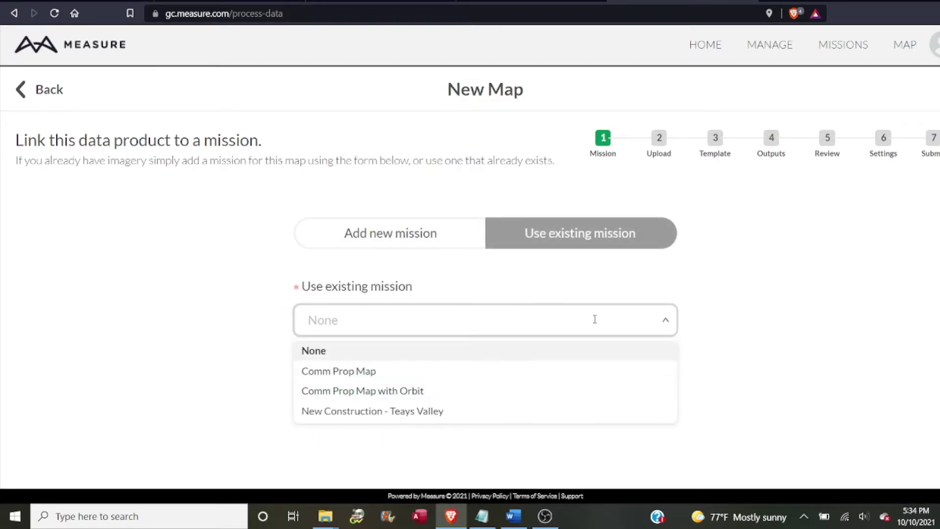
click(427, 411)
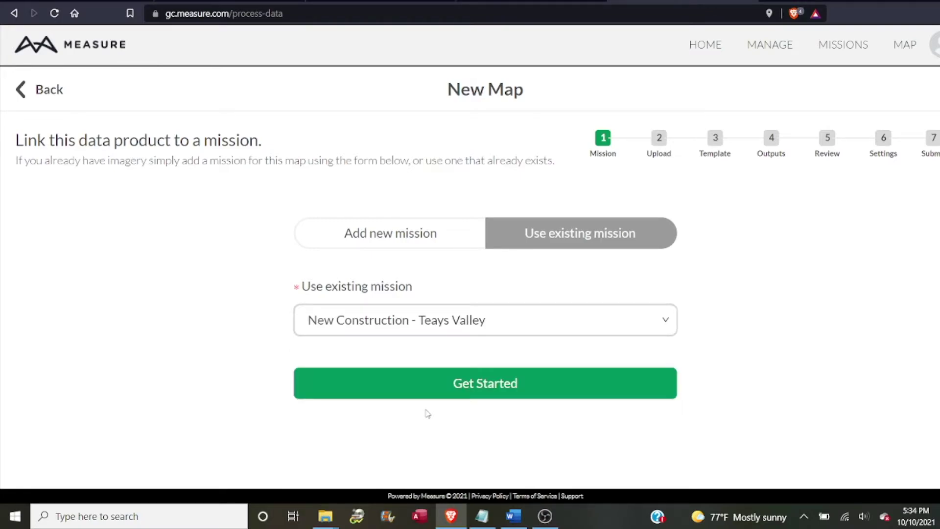
click(491, 393)
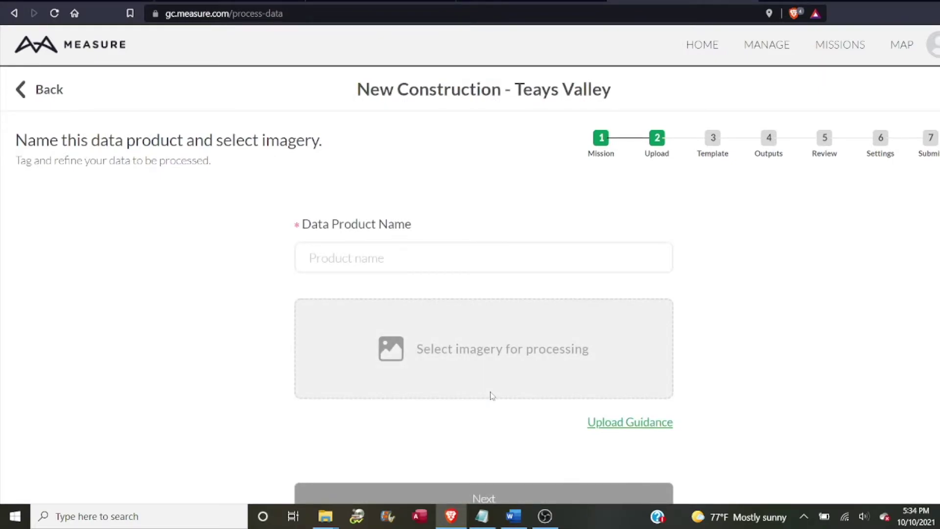
Name the data product 'New Construction Teays Valley' and upload photos DJI_0049 through DJI_0324
click(500, 257)
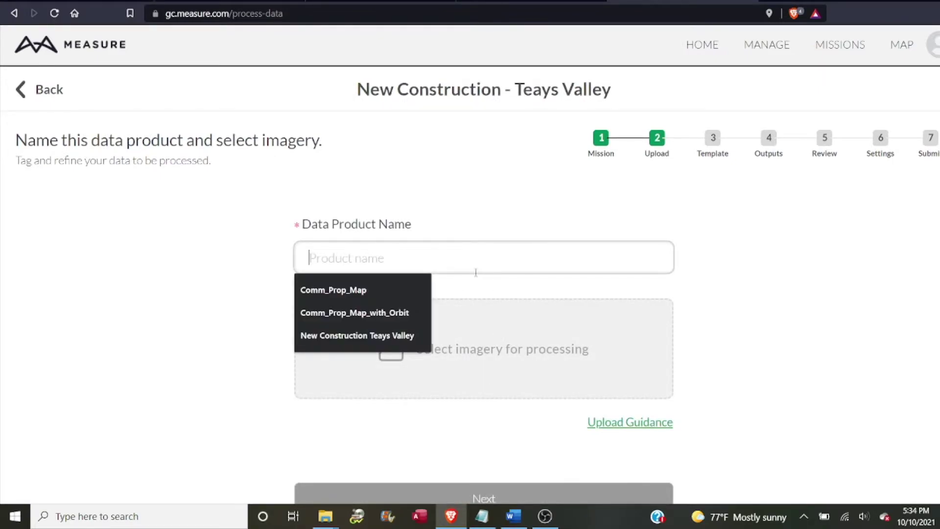
click(392, 337)
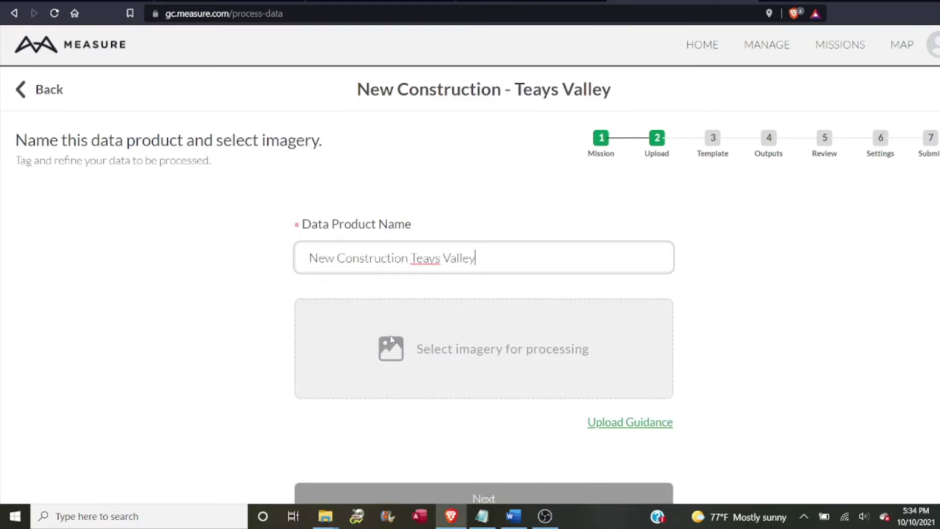
click(467, 365)
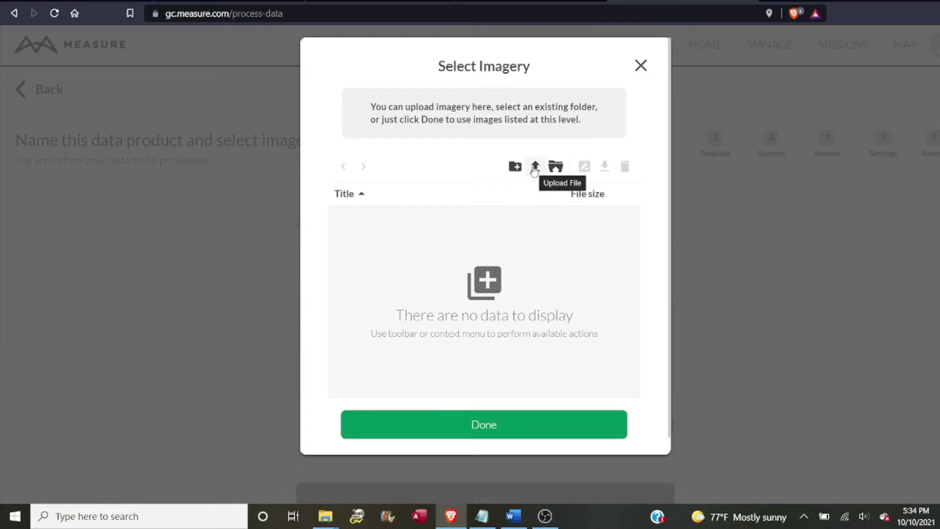
click(534, 168)
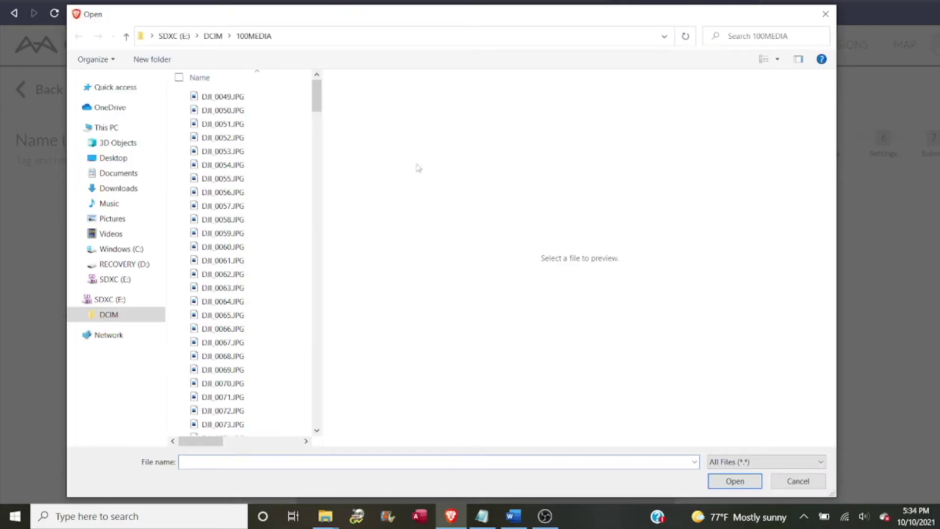
click(294, 96)
drag(317, 96, 307, 428)
shift+click(307, 429)
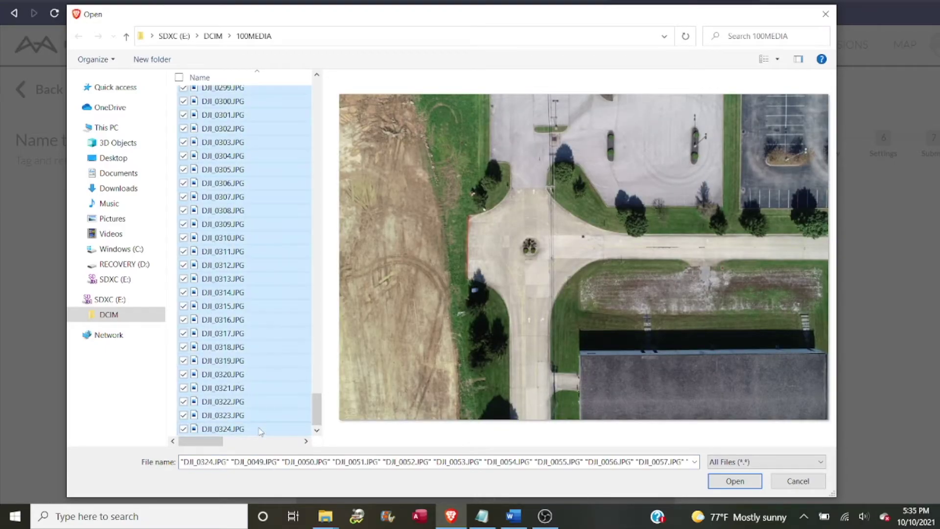
click(729, 482)
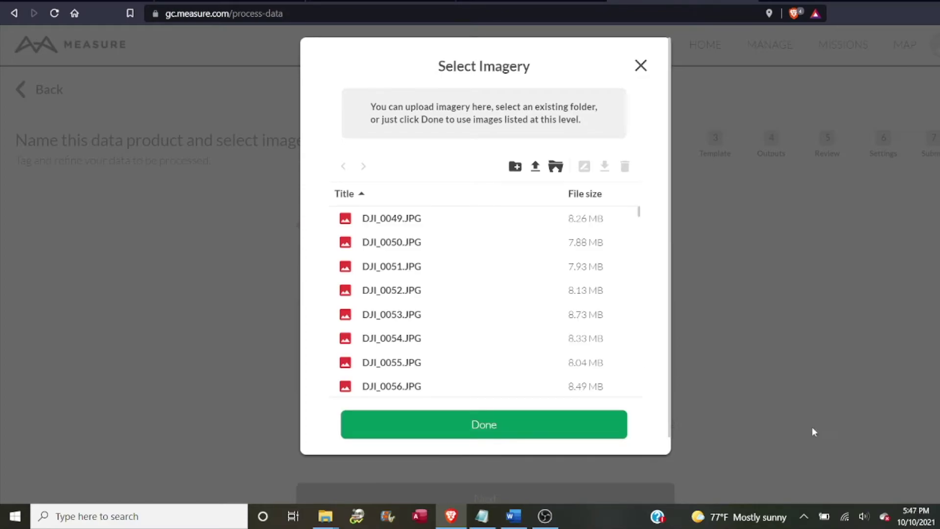
Confirm the 276 images, then choose the Standard template with 3D Maps outputs
click(492, 428)
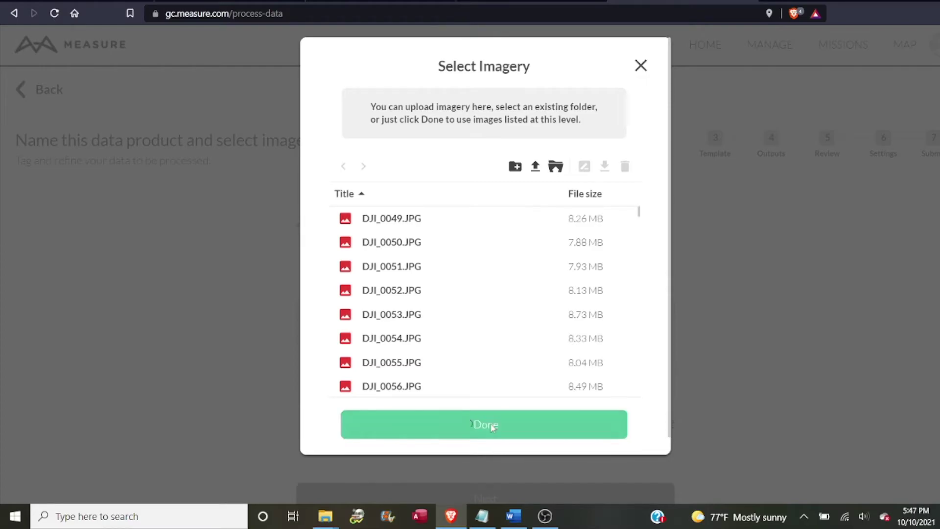
scroll(492, 428, down, 1)
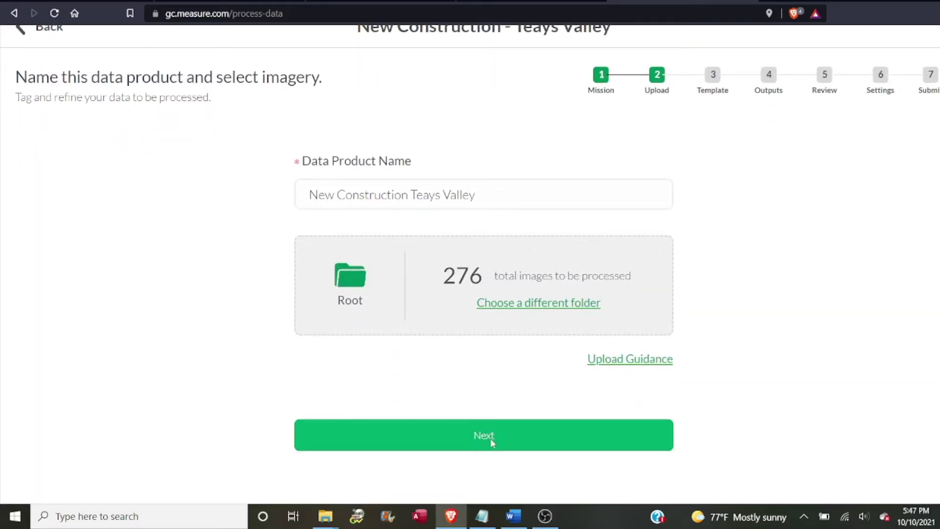
click(492, 442)
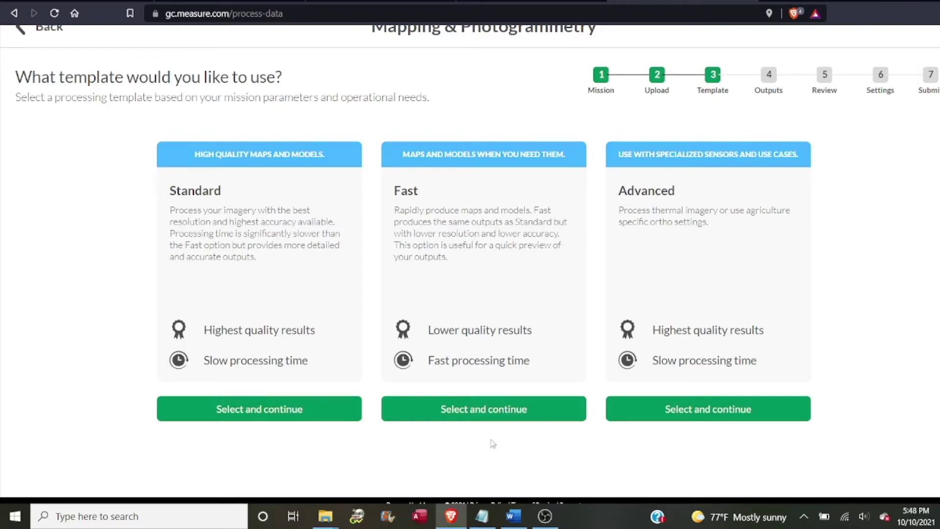
click(289, 416)
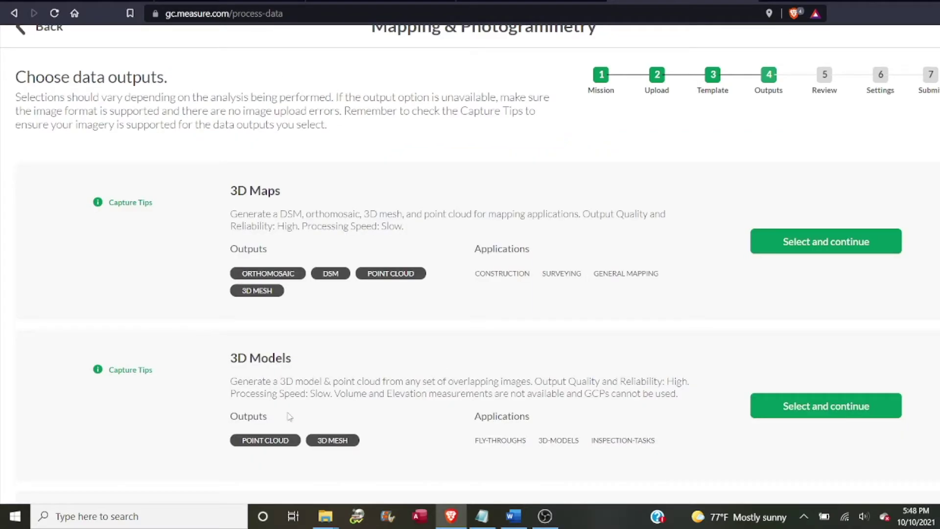
scroll(445, 225, up, 1)
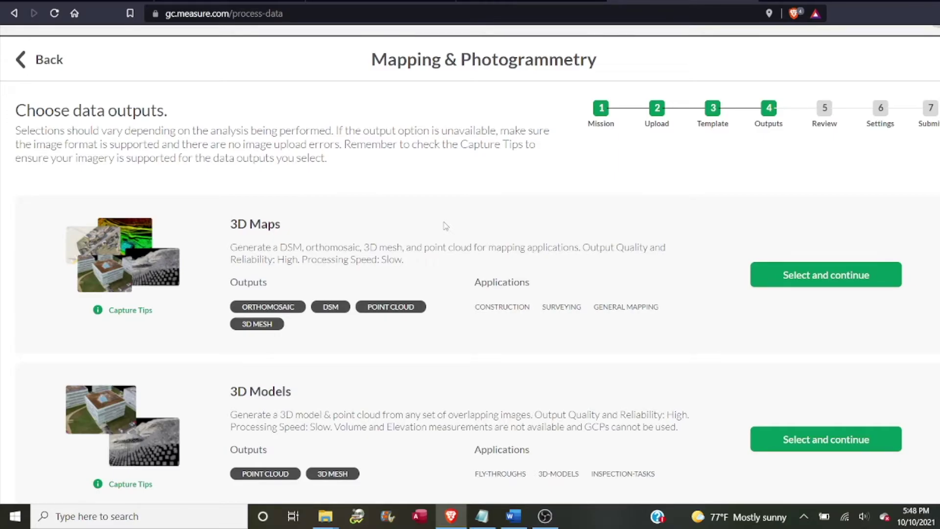
scroll(445, 226, up, 1)
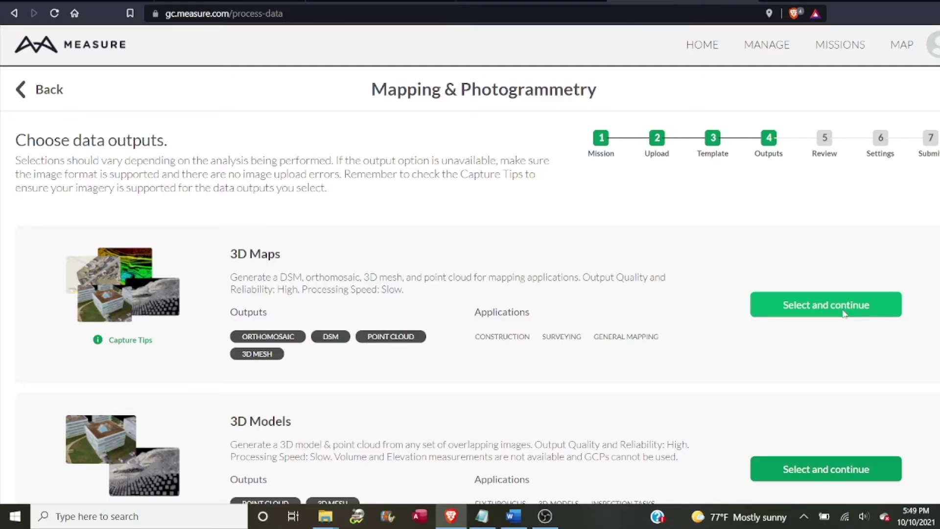
click(844, 313)
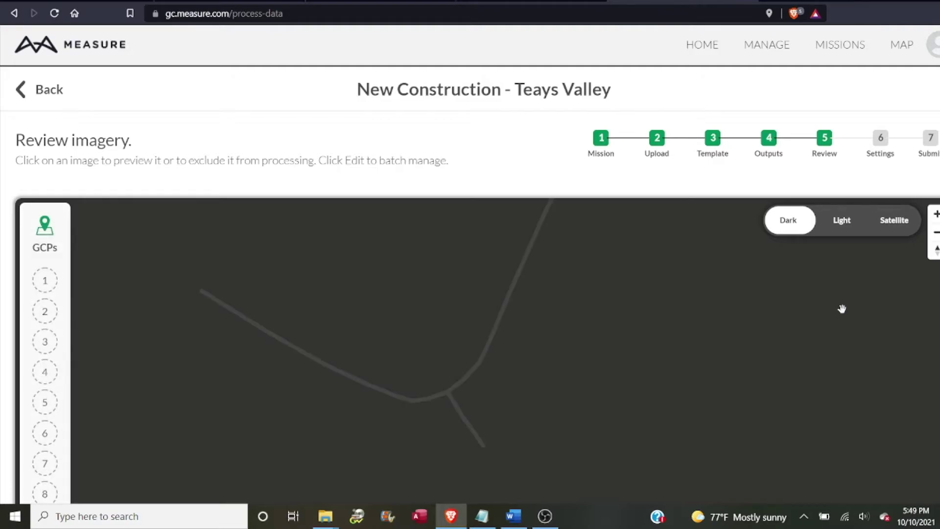
Review the 276 uploaded images and accept them to reach the Settings summary
scroll(842, 308, down, 3)
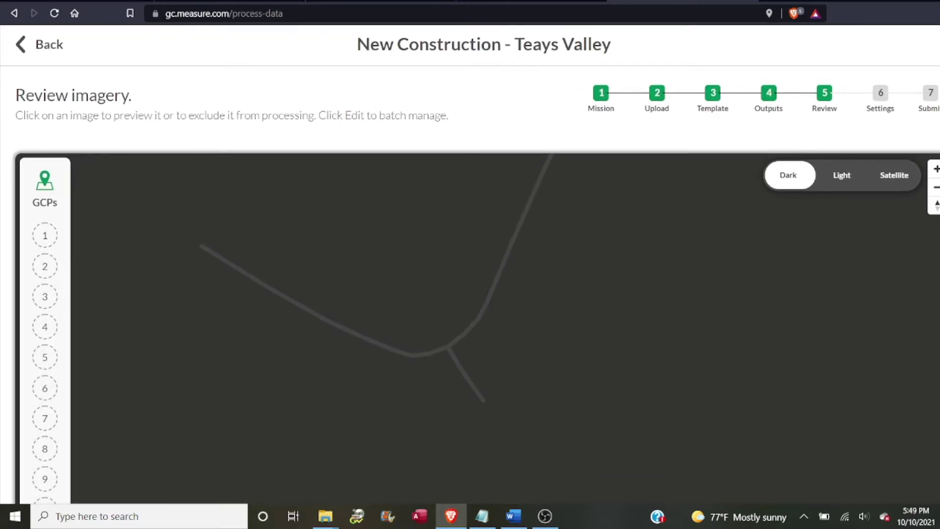
scroll(470, 245, down, 2)
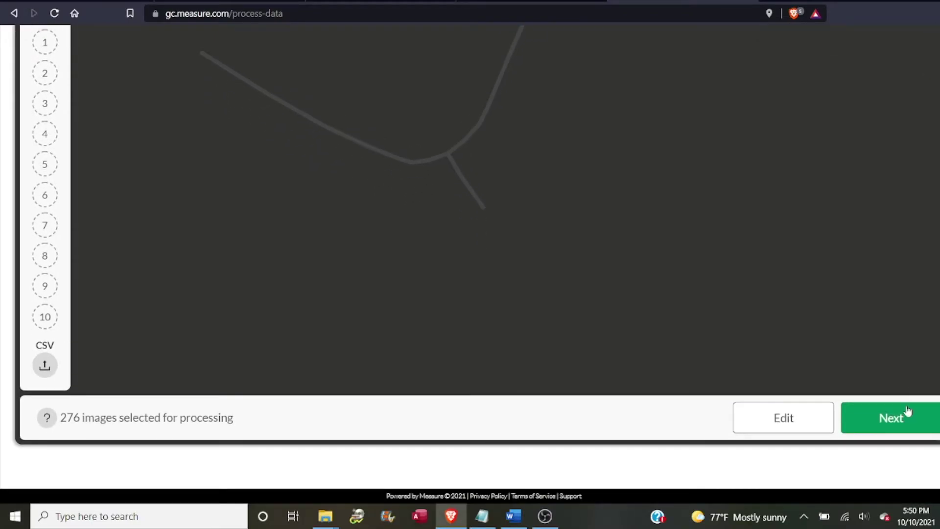
click(891, 419)
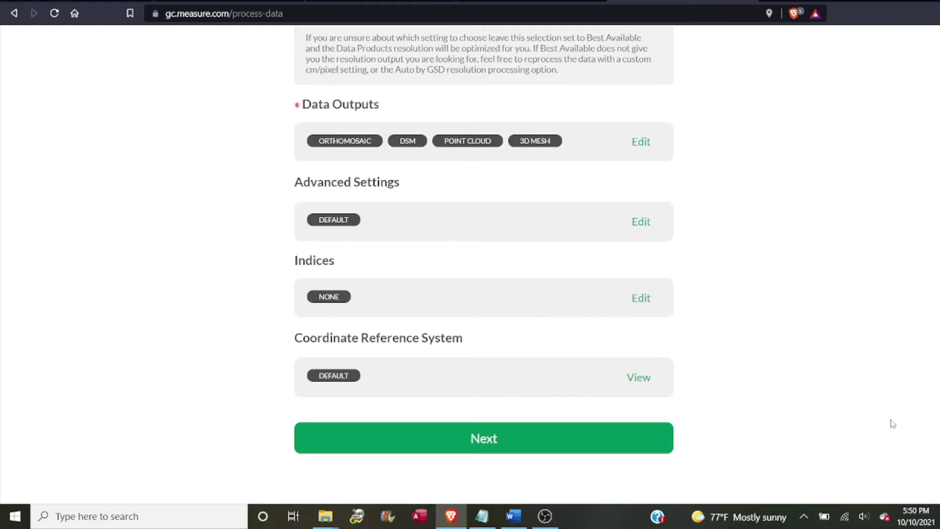
Keep the default processing settings and submit New Construction - Teays Valley for processing
click(497, 442)
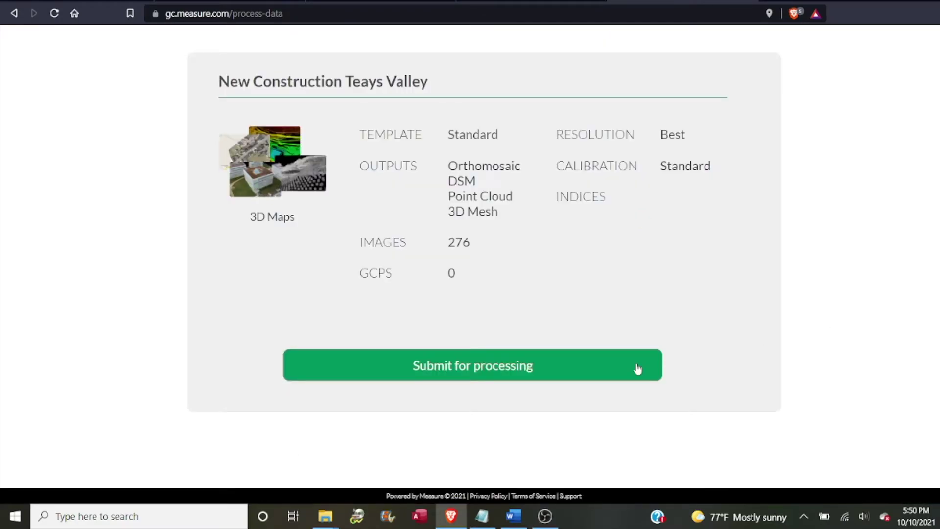
click(504, 365)
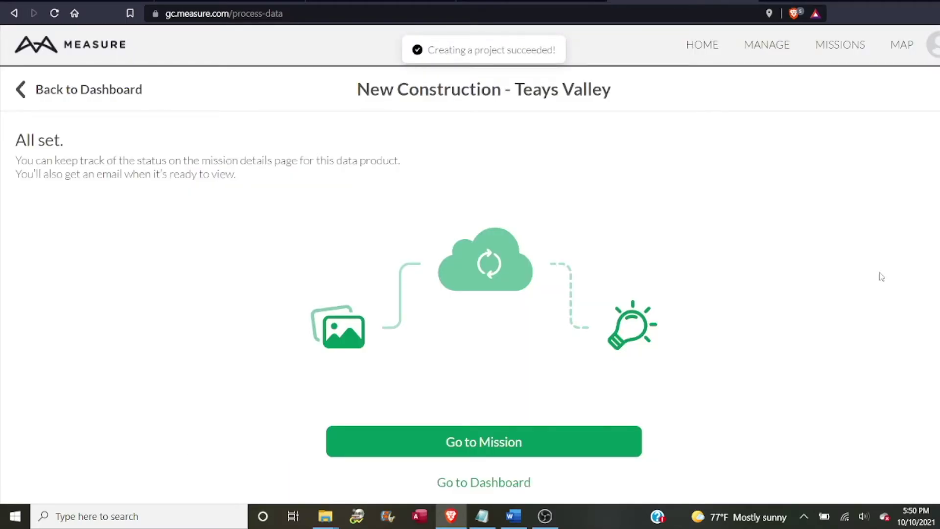
Go to the mission's details and view the Teays Valley data product in Pix4D
click(495, 446)
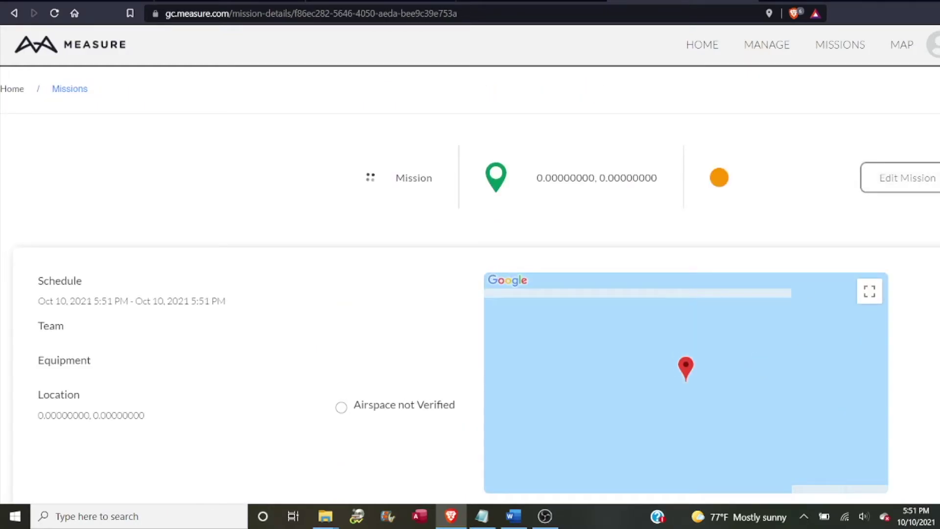
scroll(470, 265, down, 8)
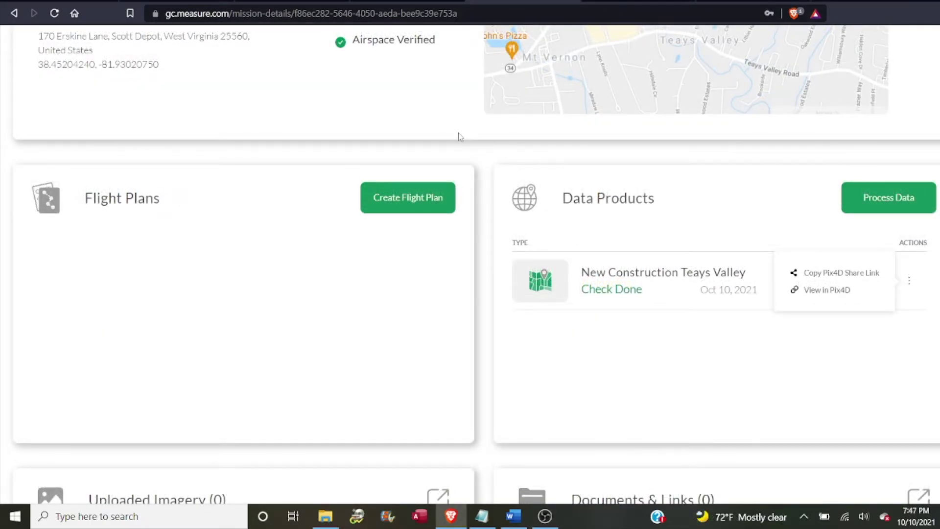
click(630, 342)
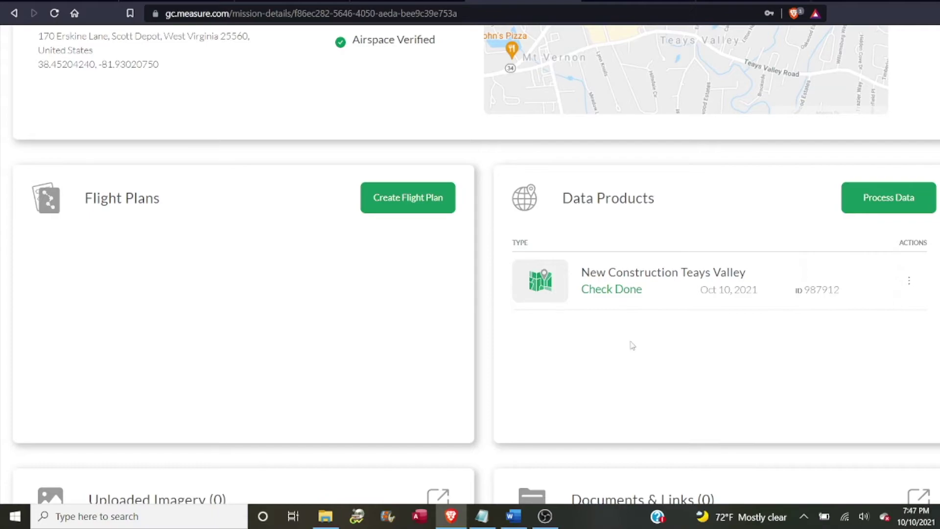
click(909, 284)
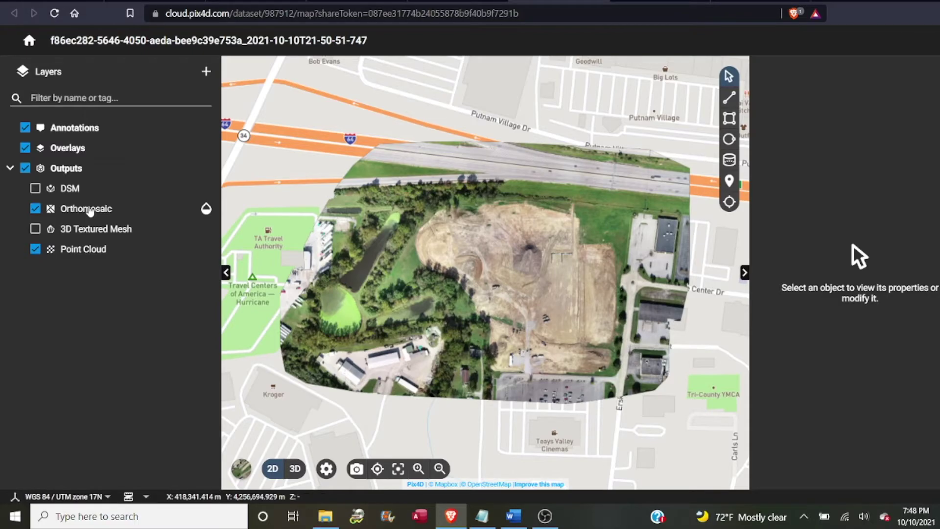
Toggle the Orthomosaic layer off and back on from its properties
click(90, 211)
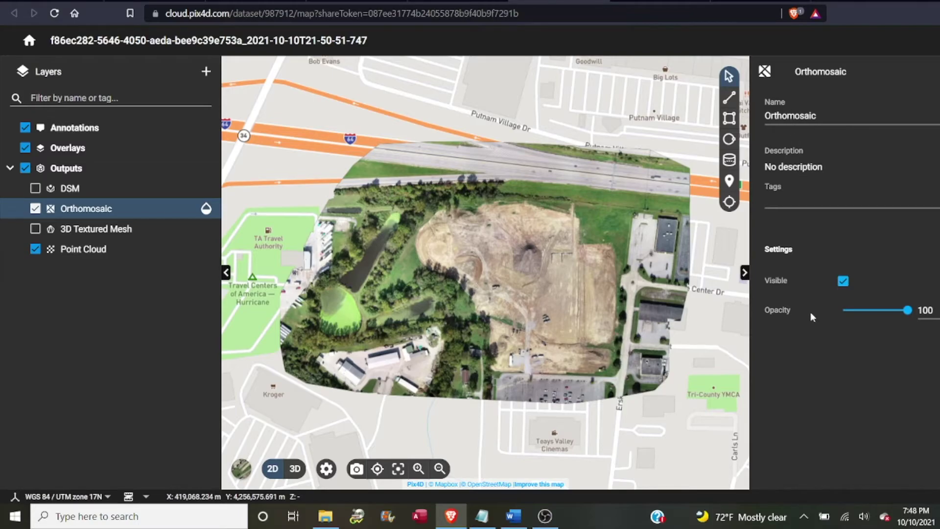
click(843, 282)
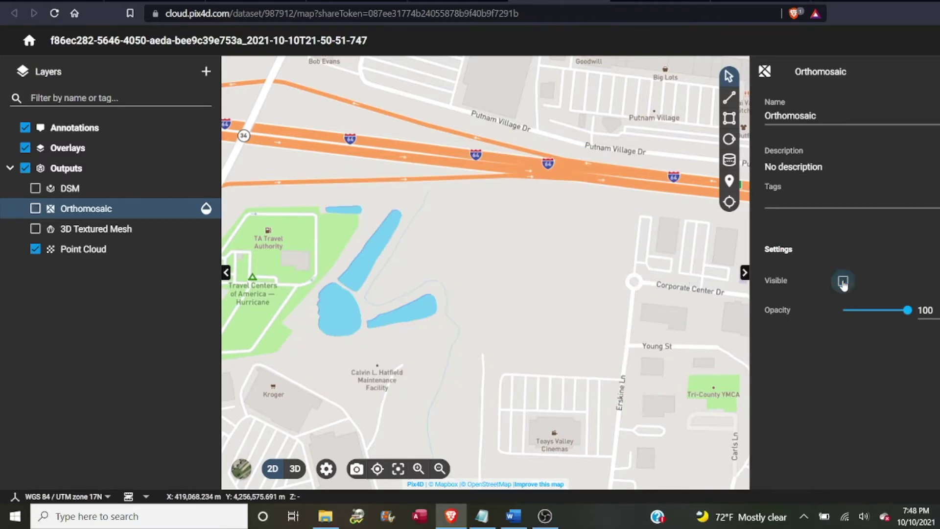
click(843, 282)
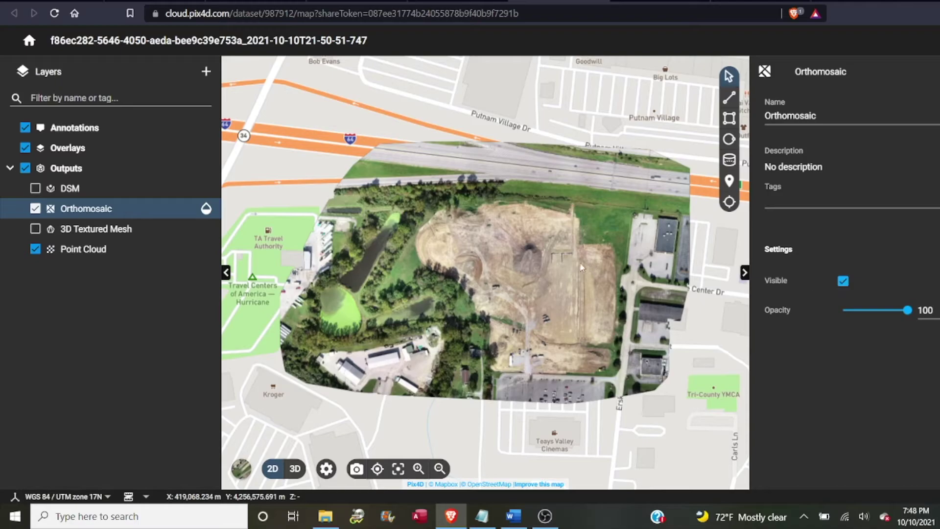
Zoom and pan the map to centre the excavation pit, then start a line measurement
scroll(535, 274, up, 5)
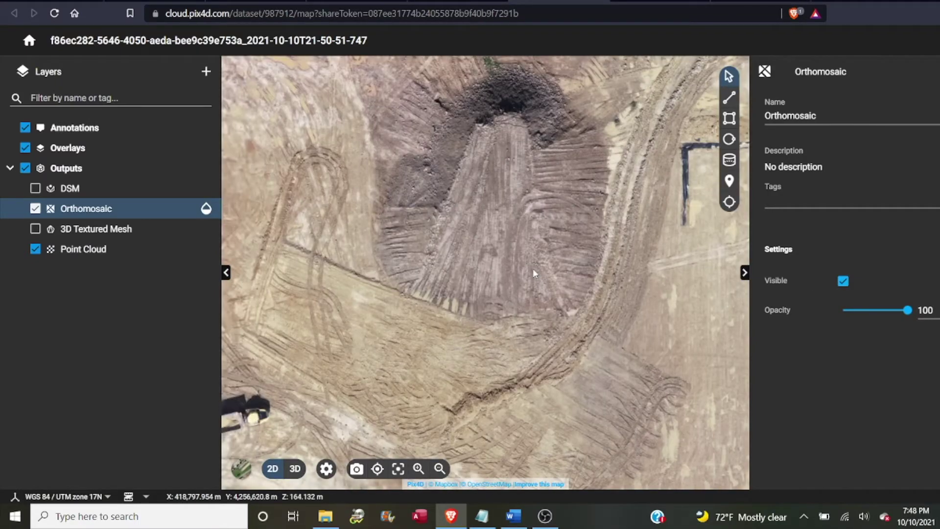
scroll(534, 273, up, 2)
scroll(514, 220, down, 3)
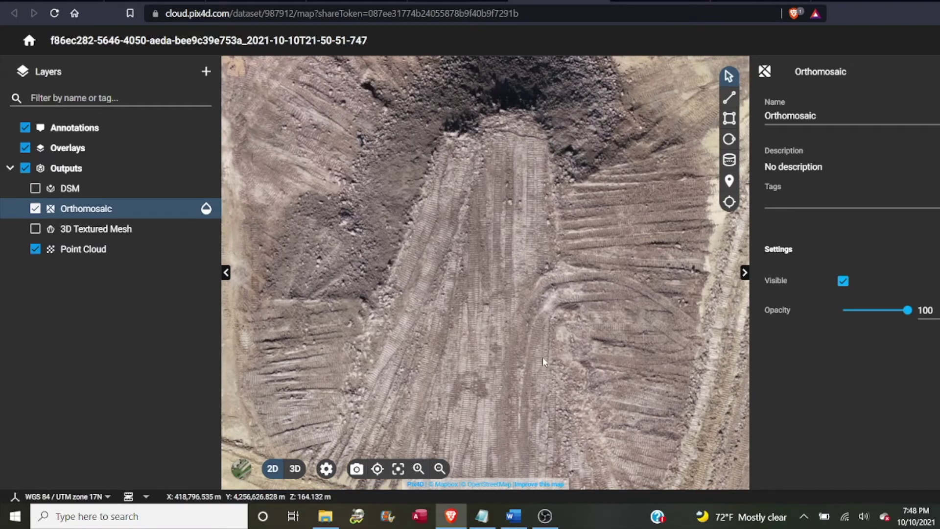
scroll(543, 361, down, 5)
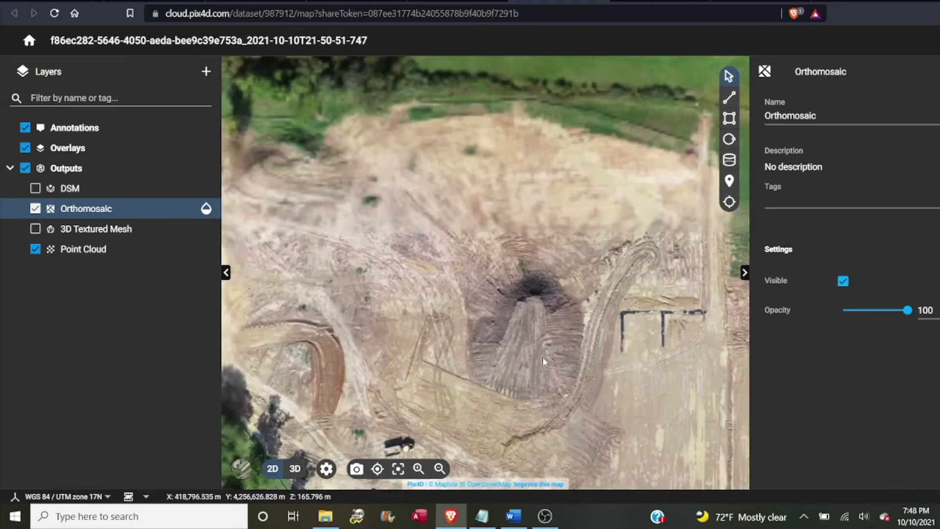
scroll(557, 267, up, 5)
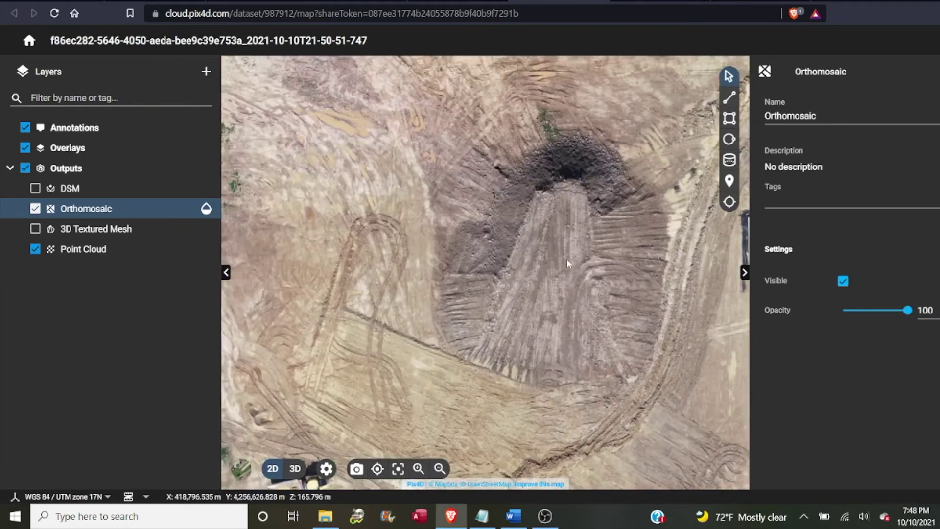
drag(557, 267, 539, 271)
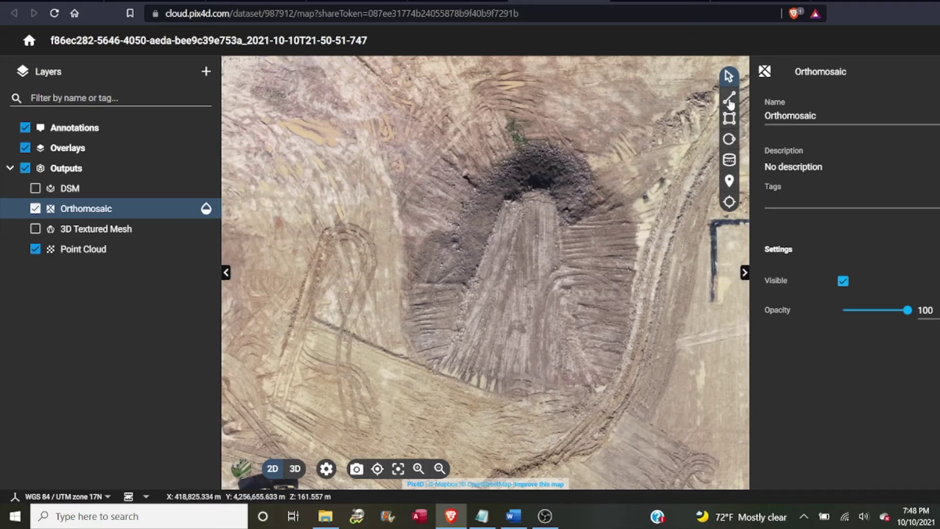
click(730, 100)
Draw a line measurement from the pit's top down to the fan's base
click(549, 151)
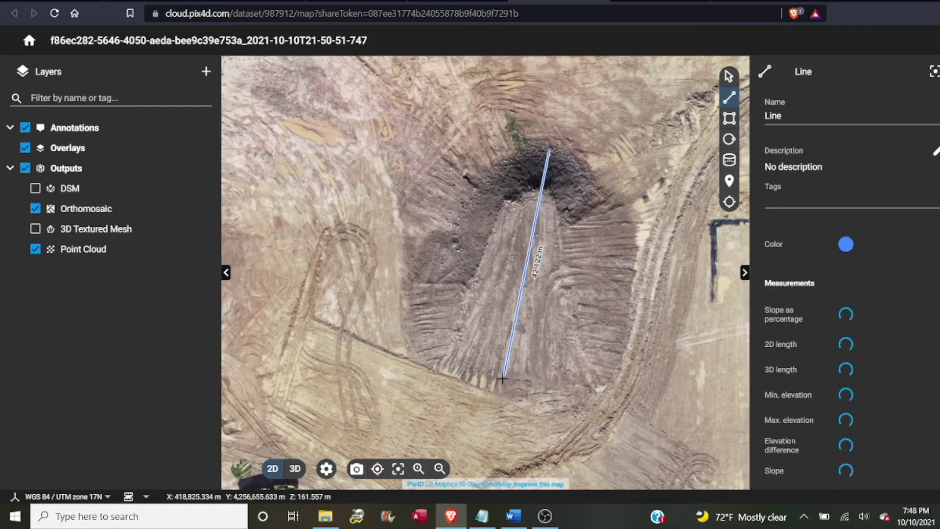
click(499, 392)
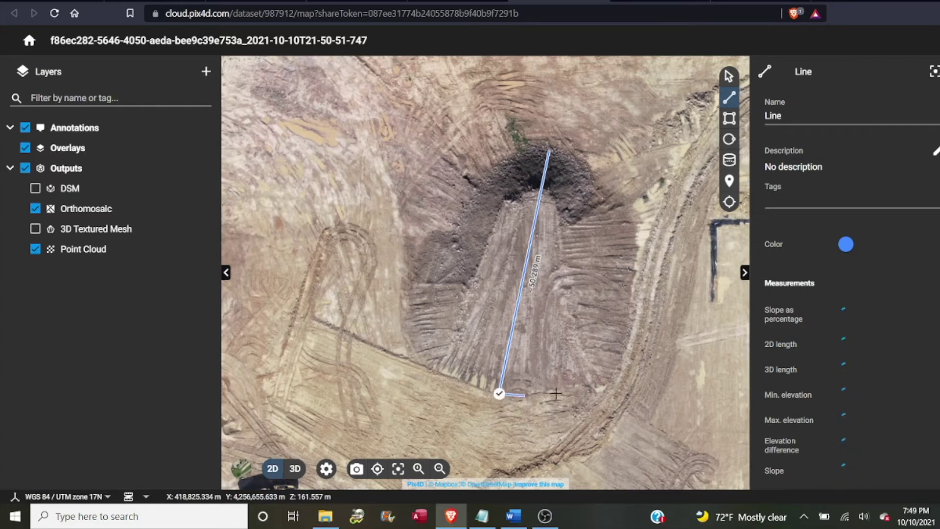
click(498, 393)
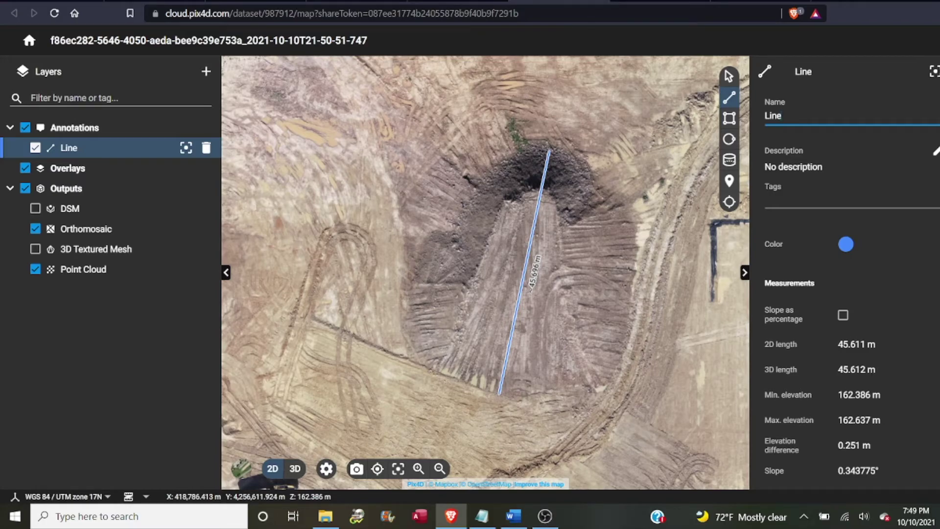
Switch measurement units to US Imperial so the line reads 149.642 ft
scroll(876, 394, down, 1)
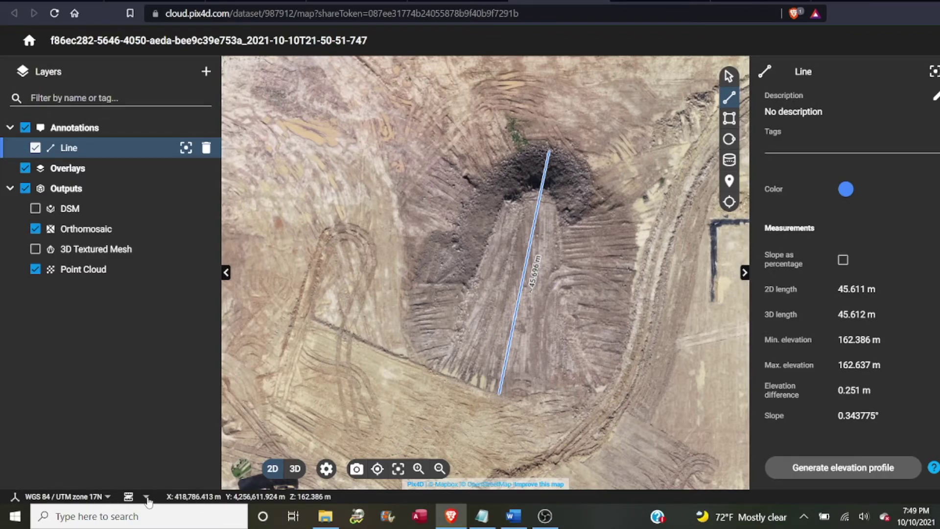
click(147, 498)
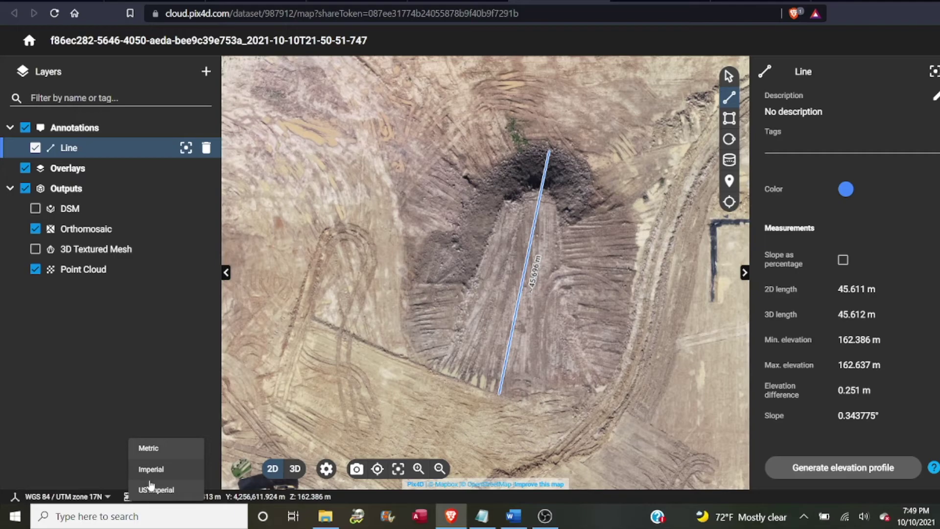
click(151, 488)
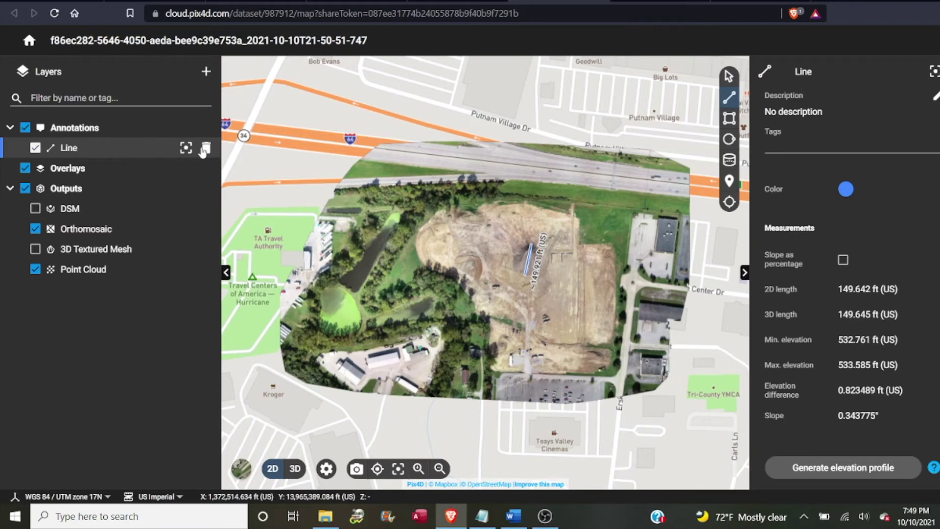
Delete the pit line measurement and zoom in on the parking-lot stripes
click(205, 149)
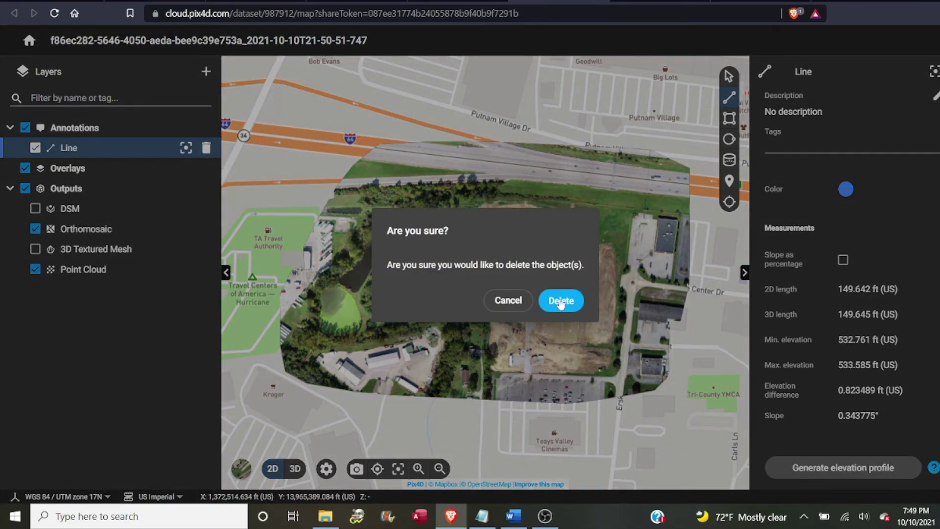
click(561, 300)
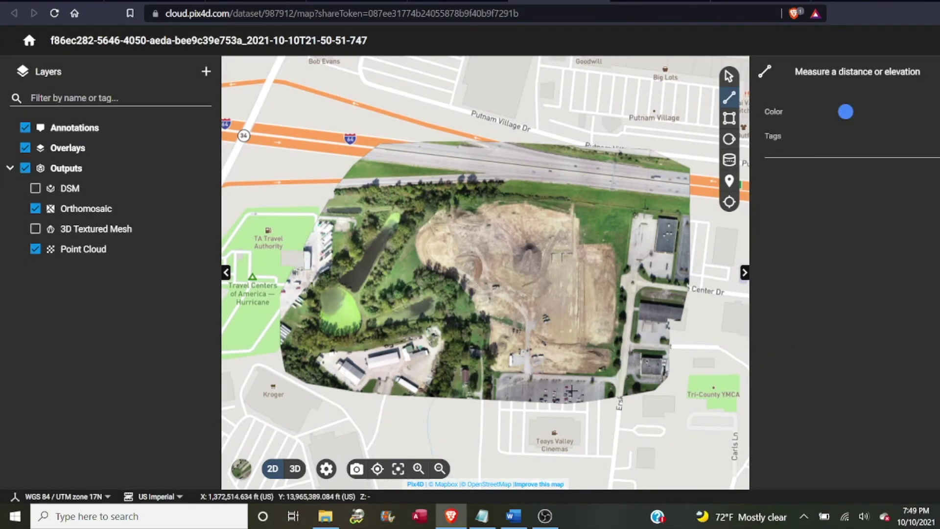
scroll(571, 390, up, 6)
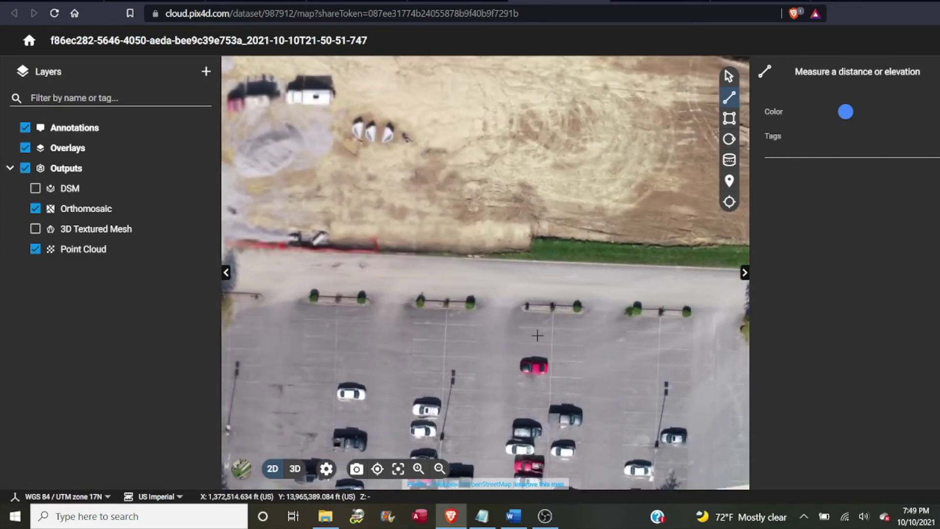
scroll(539, 353, up, 3)
scroll(539, 333, up, 2)
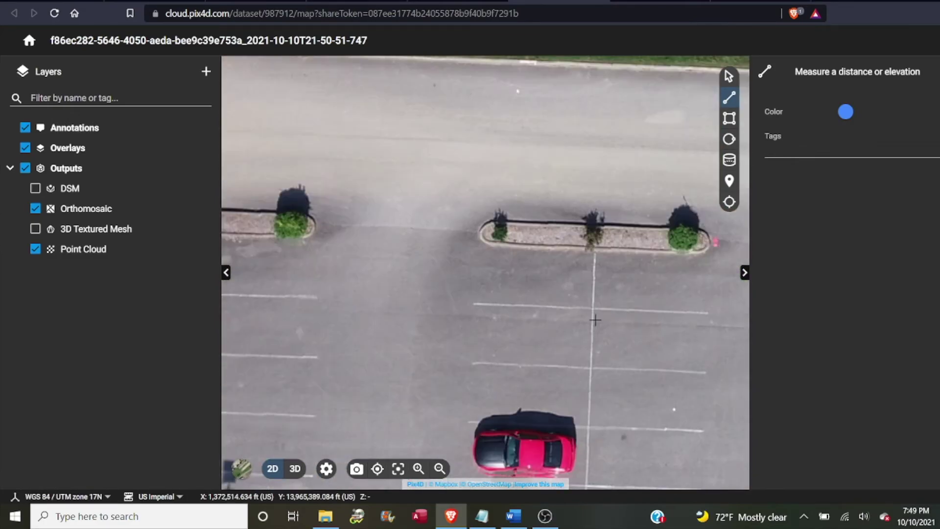
scroll(596, 320, up, 2)
drag(594, 321, 511, 305)
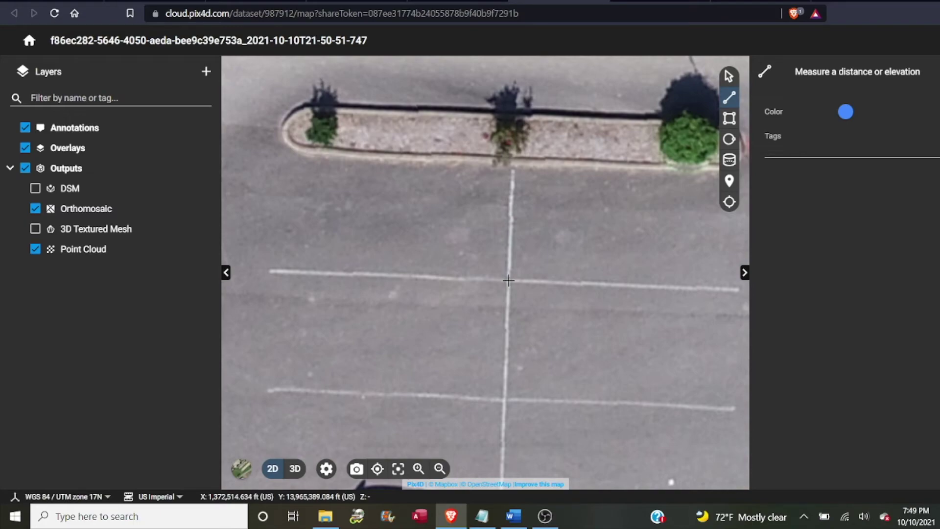
Measure a line between two parking stripes, reading 8.98948 ft
click(508, 280)
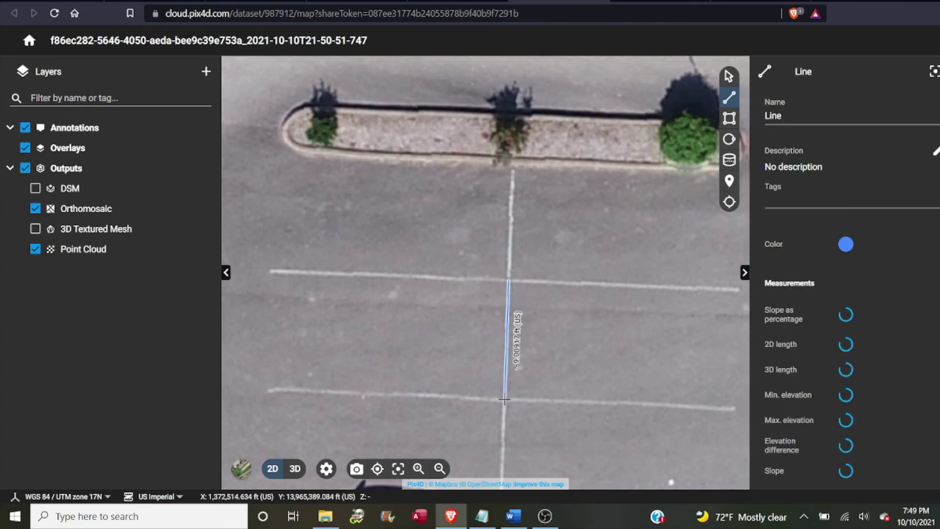
double_click(506, 397)
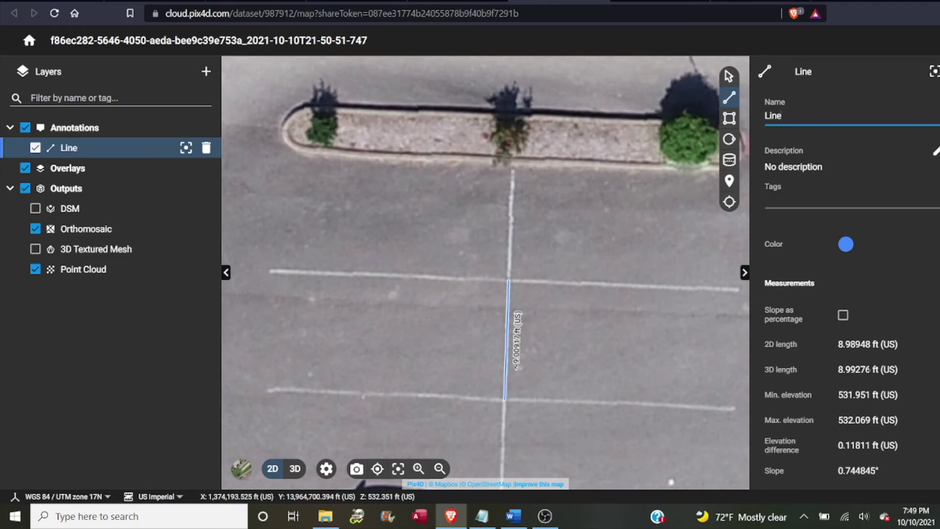
scroll(601, 458, down, 10)
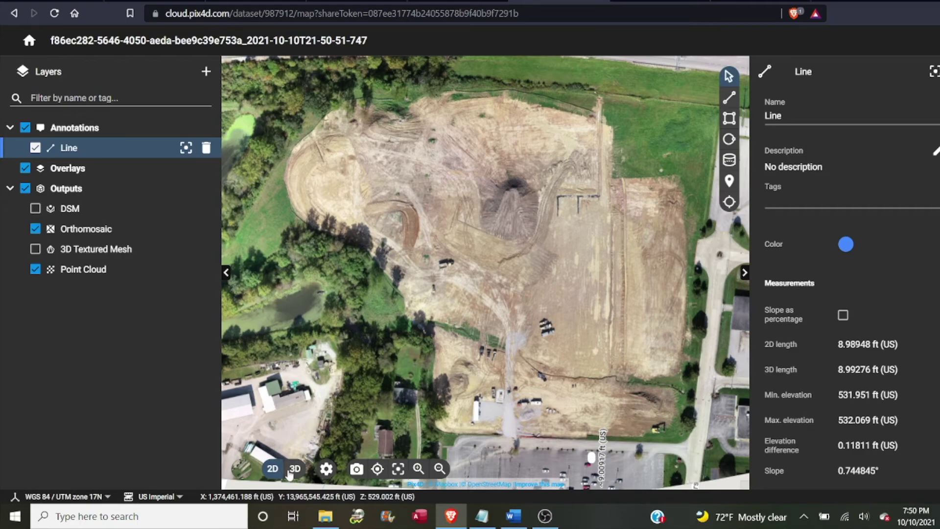
Switch to the 3D point cloud view and orbit obliquely toward the excavation mound
click(292, 471)
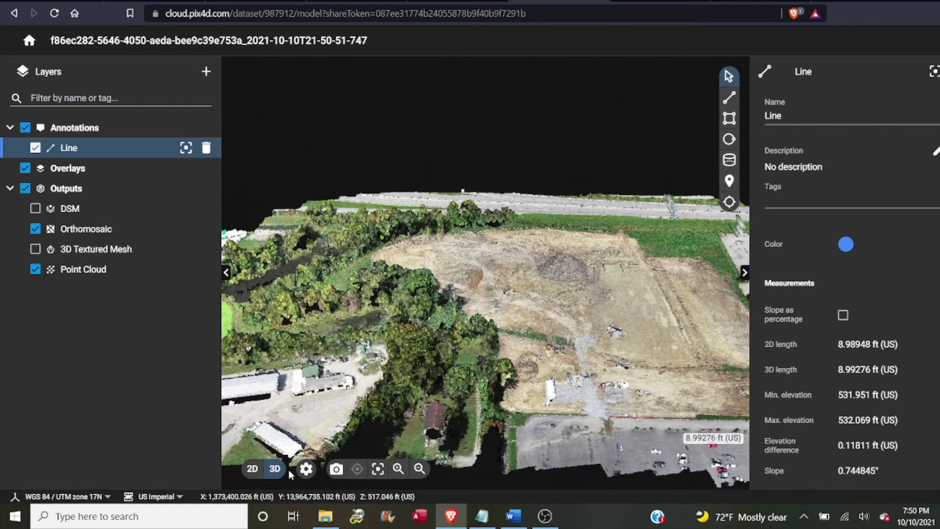
scroll(469, 325, down, 3)
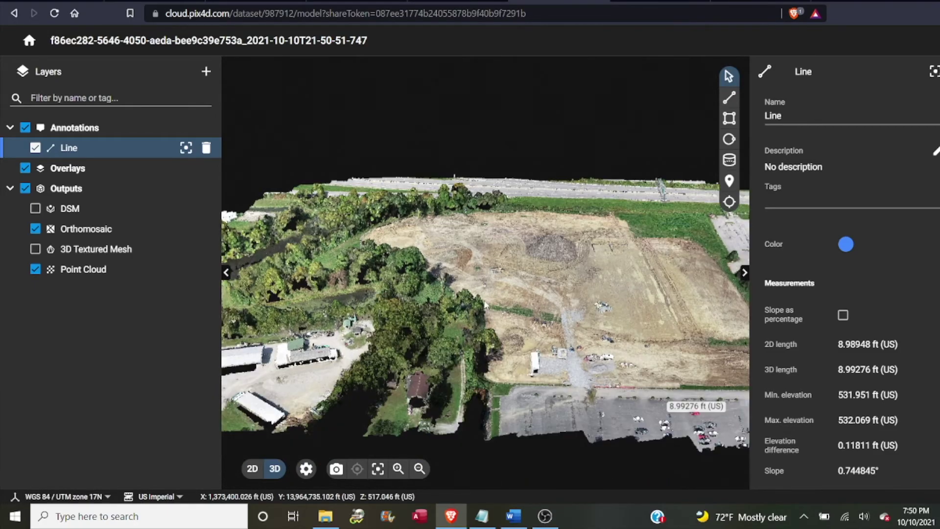
scroll(469, 326, up, 2)
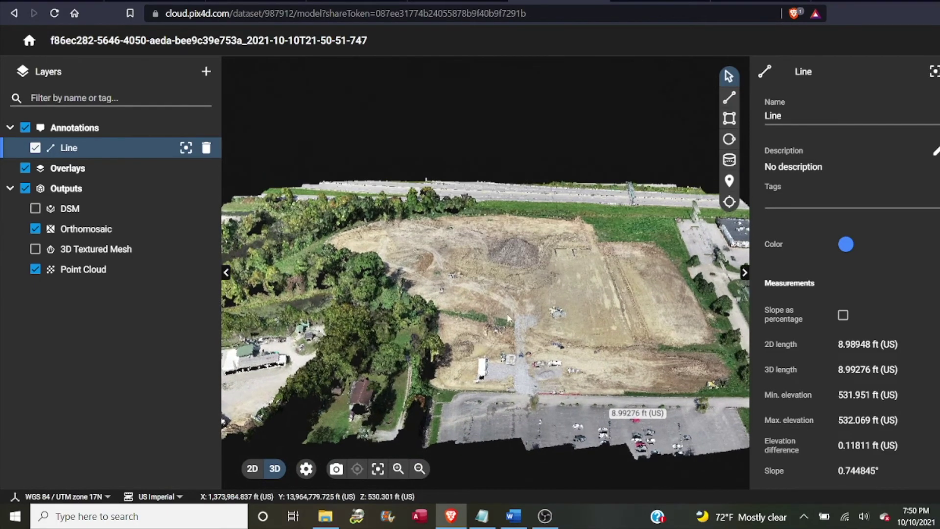
drag(500, 319, 491, 295)
scroll(496, 300, up, 3)
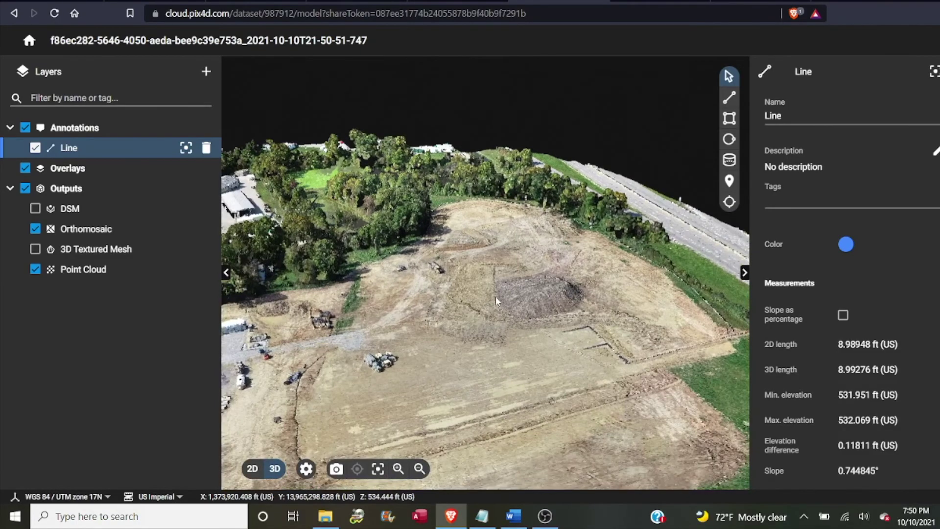
scroll(496, 300, up, 2)
scroll(496, 300, up, 1)
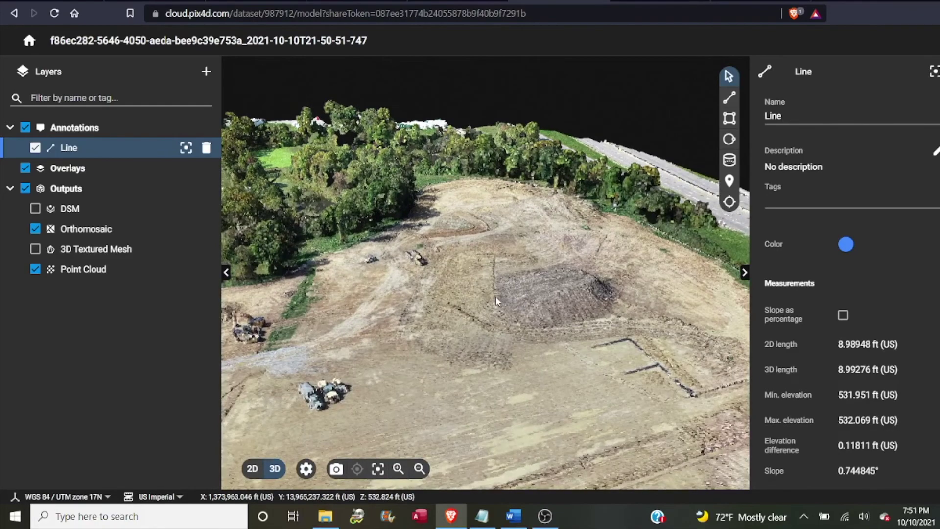
scroll(496, 301, up, 1)
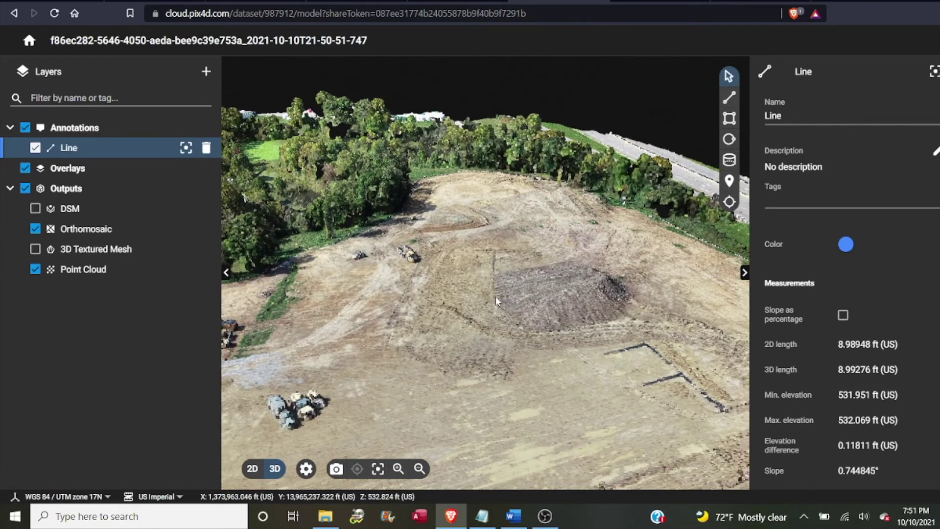
scroll(495, 299, up, 2)
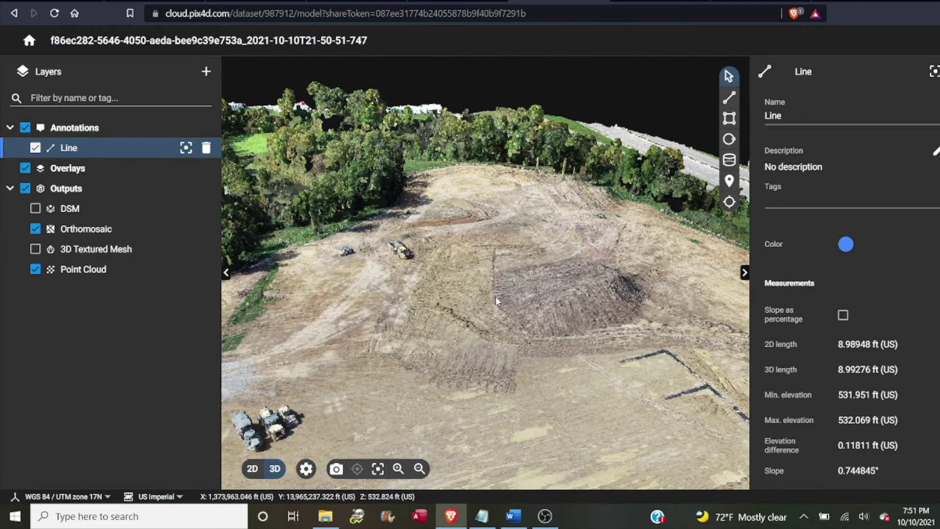
Return to the 2D map and turn on the DSM elevation layer
click(252, 470)
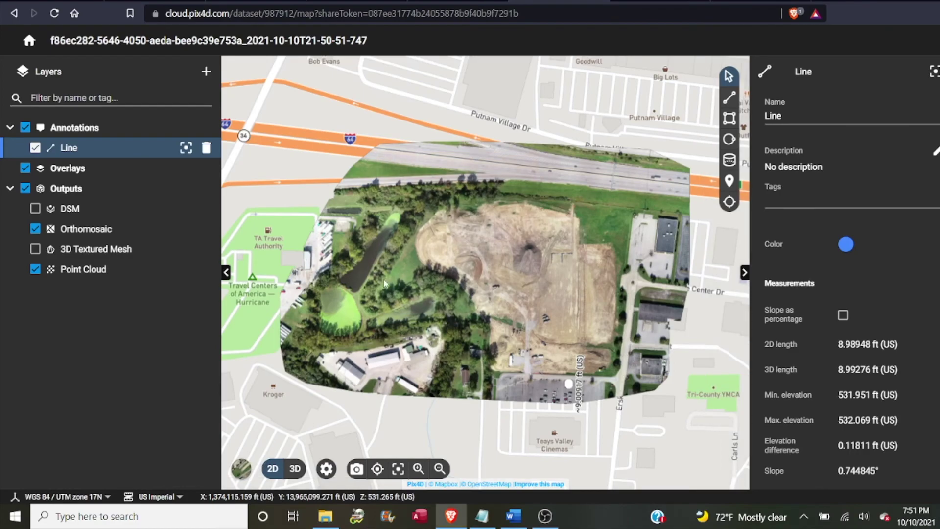
click(35, 213)
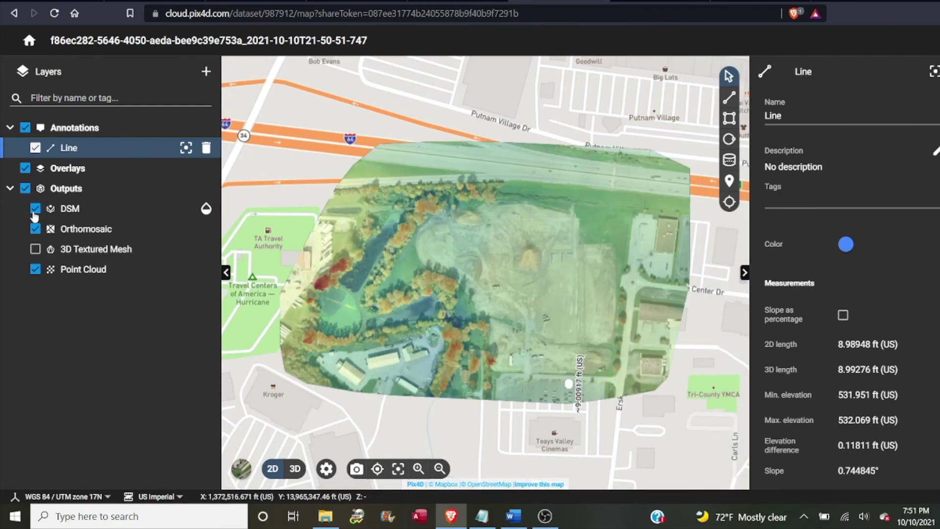
scroll(492, 293, up, 3)
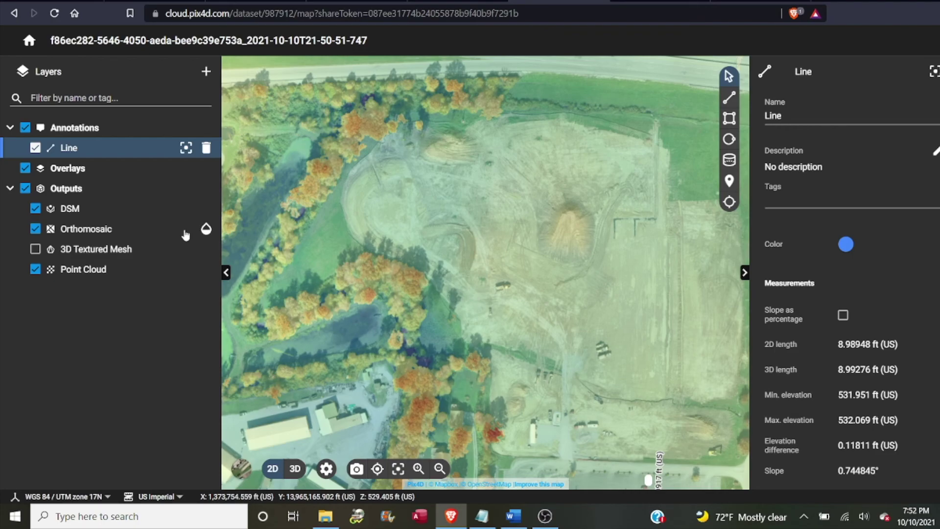
Lower the DSM layer opacity to about 60% so the orthomosaic shows through
click(206, 208)
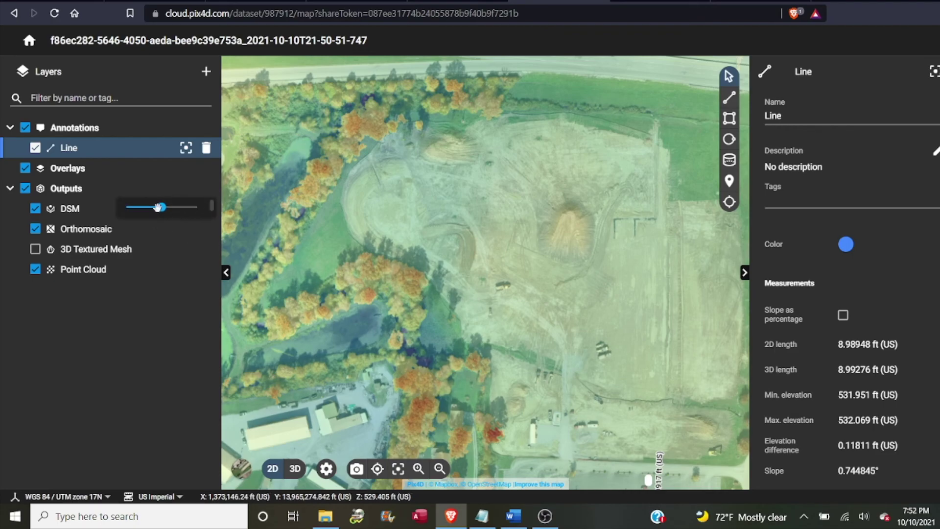
drag(162, 207, 197, 207)
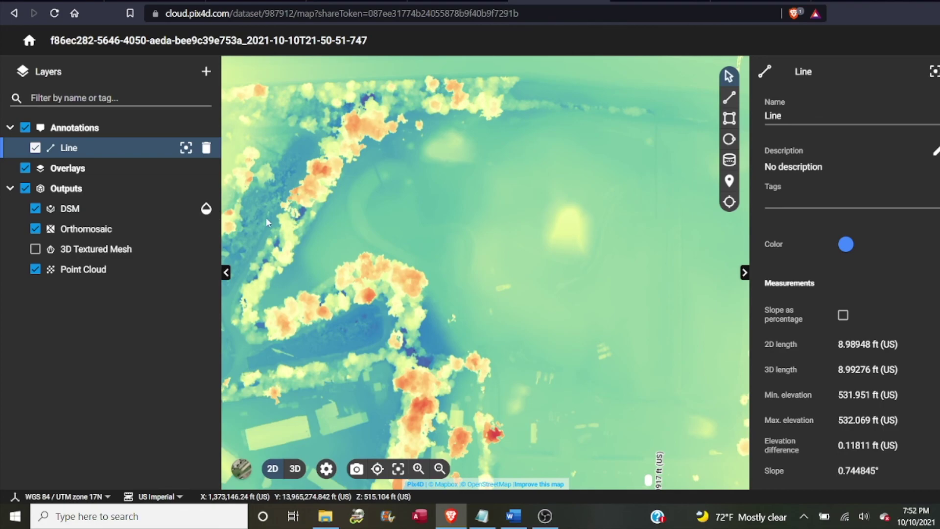
scroll(405, 248, down, 2)
scroll(405, 248, up, 2)
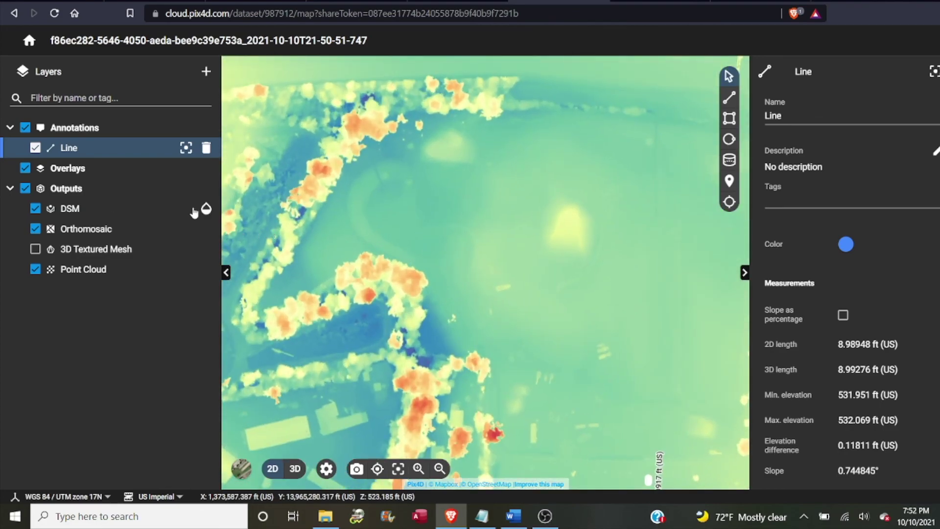
mouse_move(205, 208)
drag(196, 207, 172, 207)
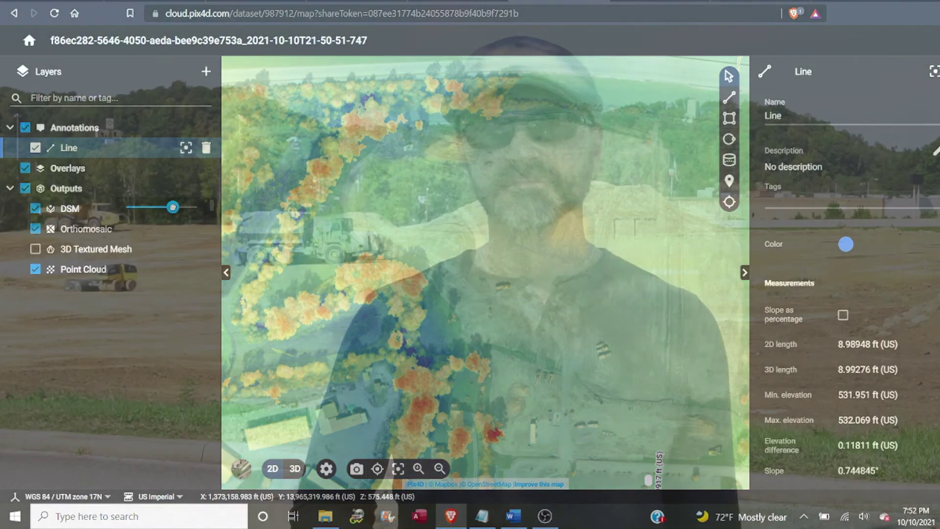